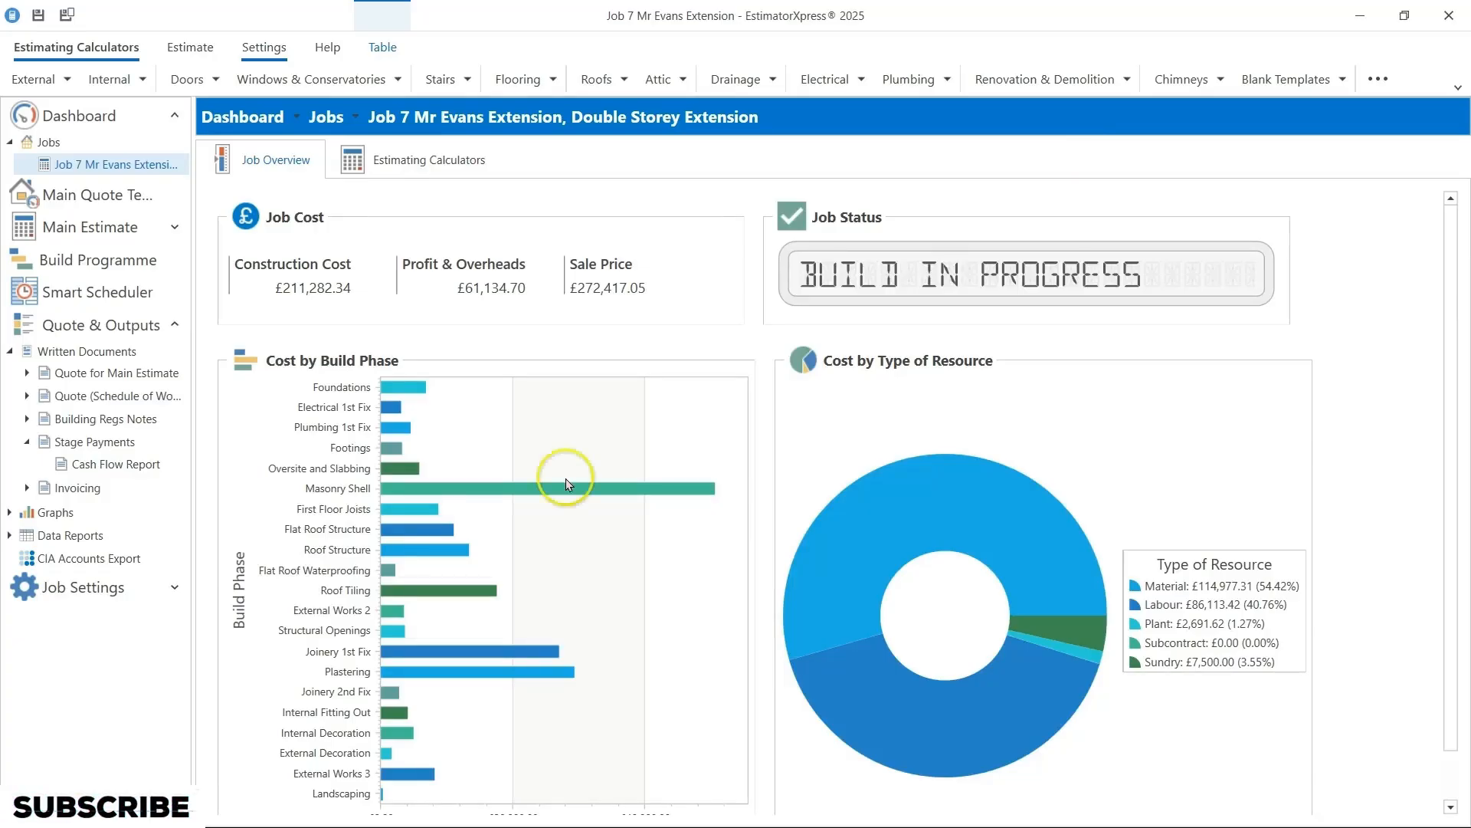
Step: View the job's build programme and open the Stage Payments written document
mouse_move(565, 477)
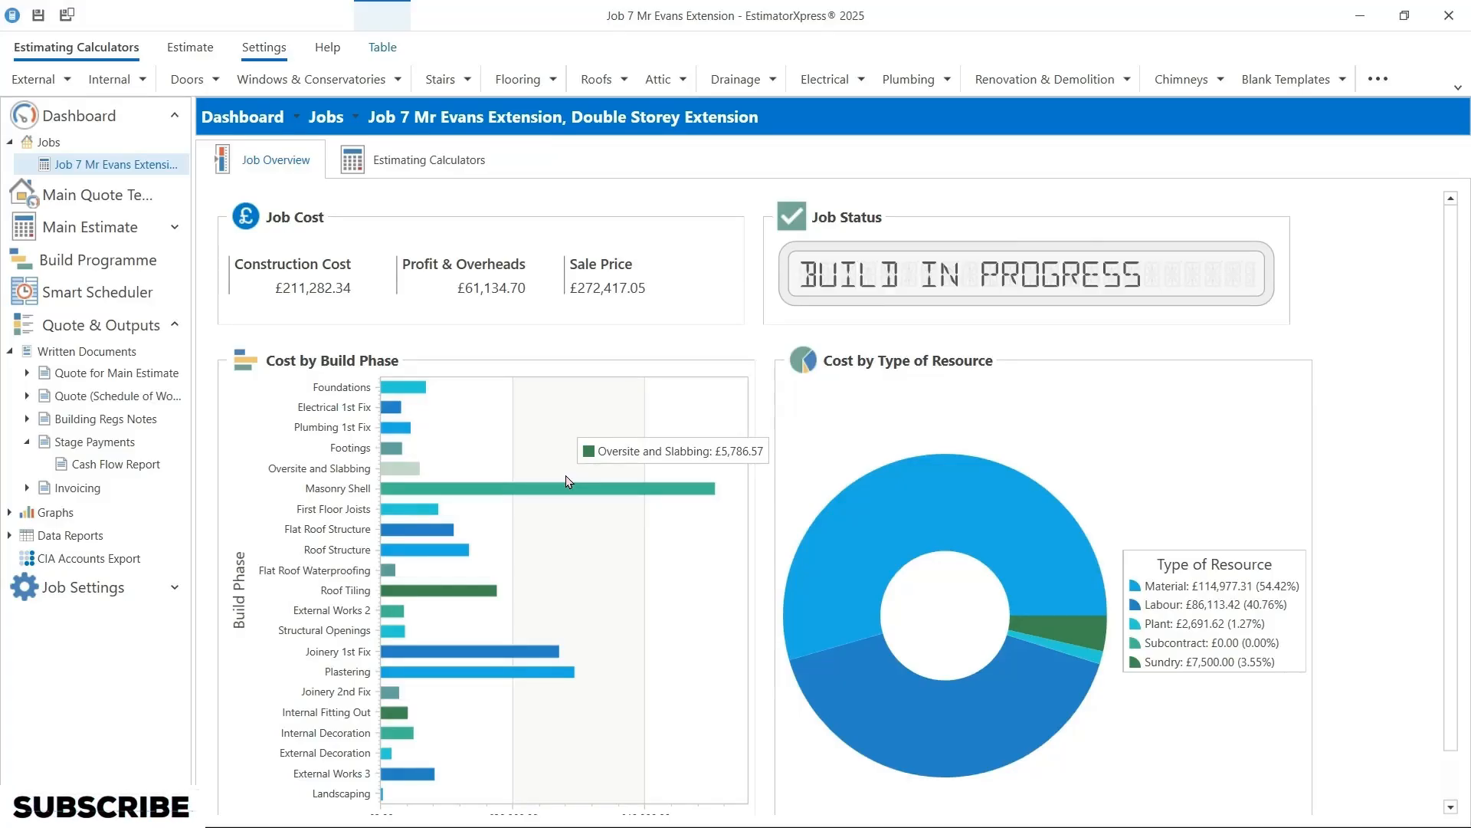
left_click(148, 265)
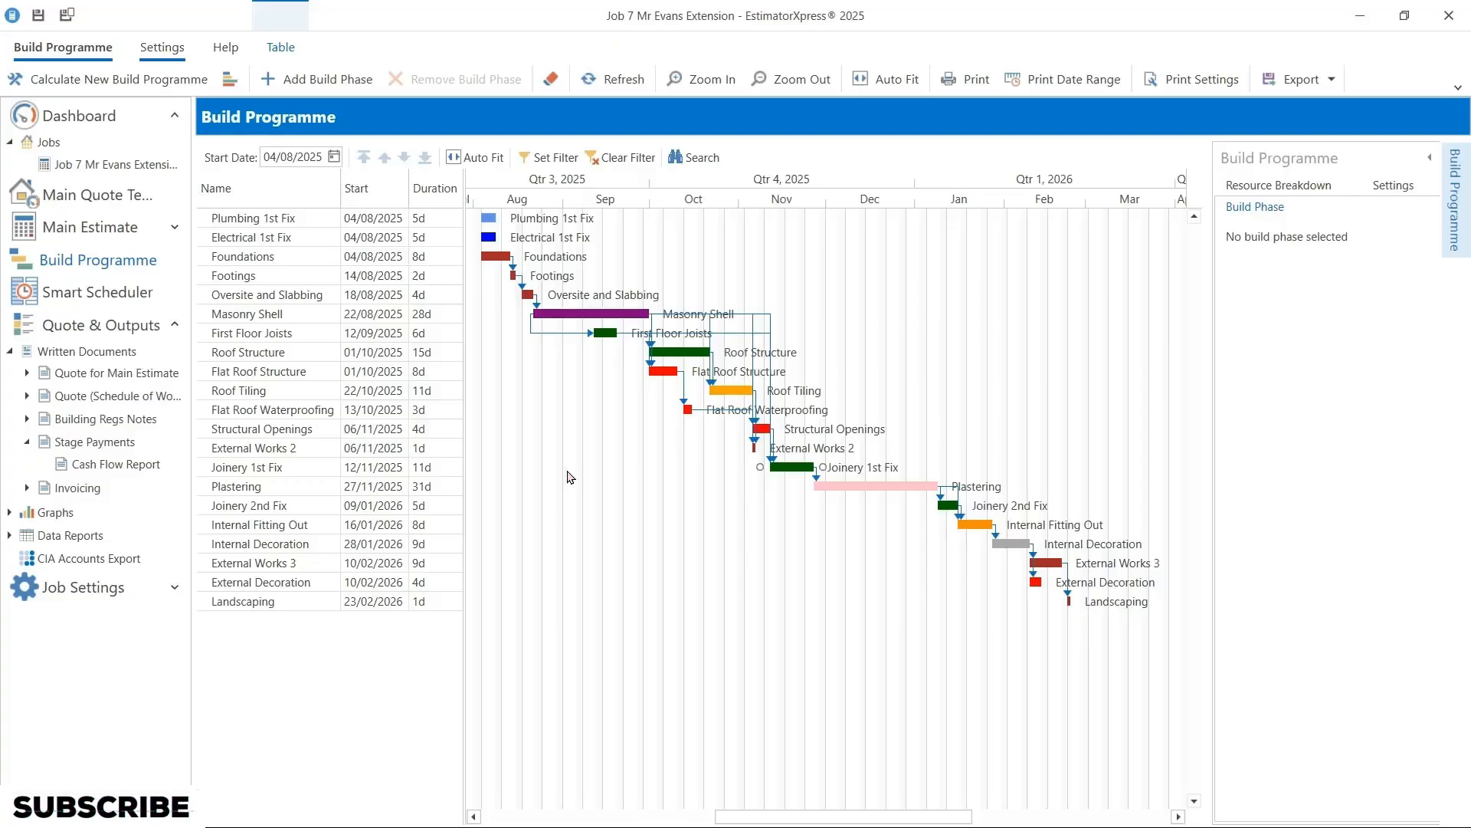
left_click(112, 323)
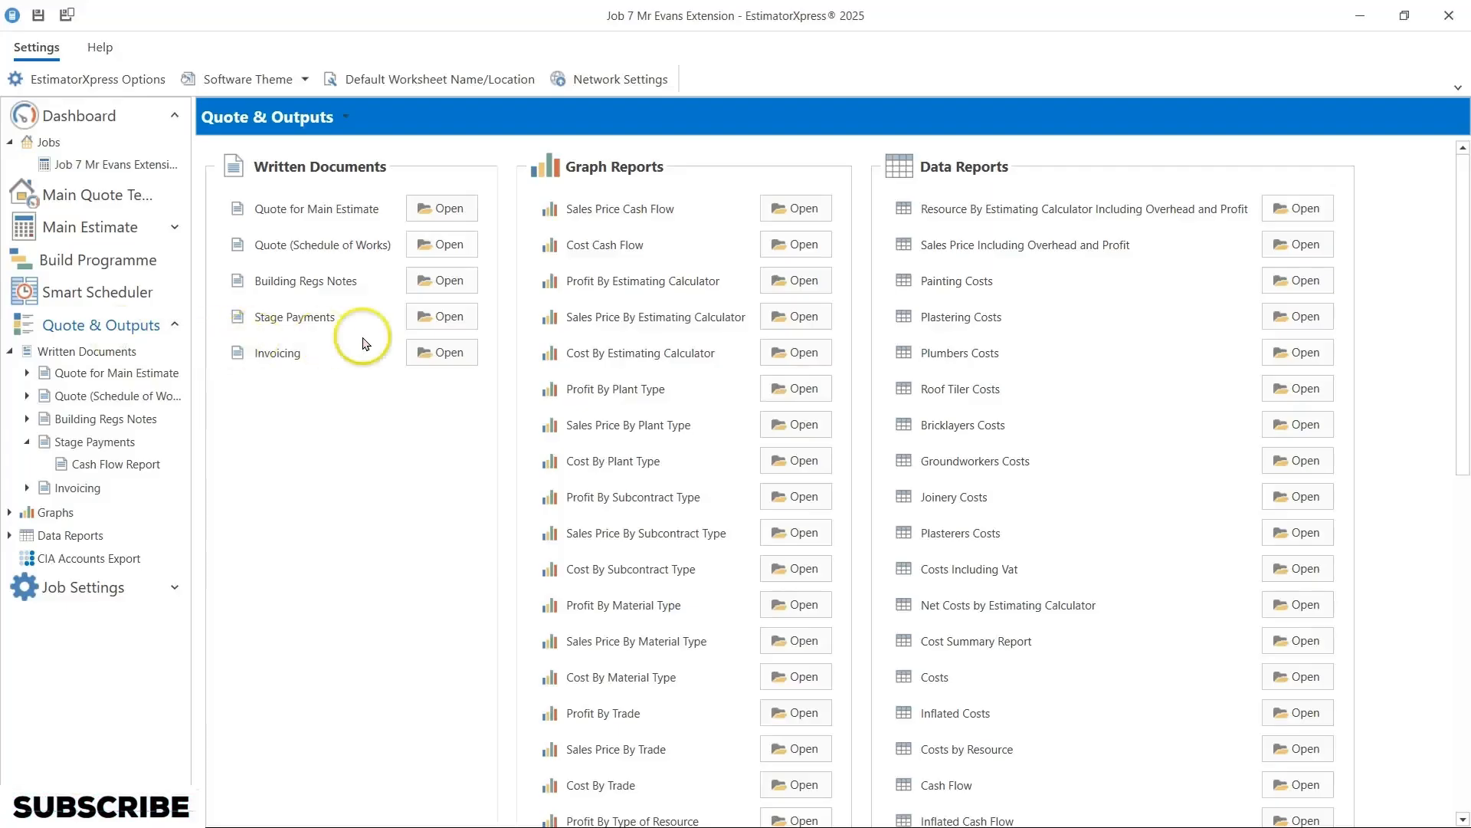
left_click(444, 322)
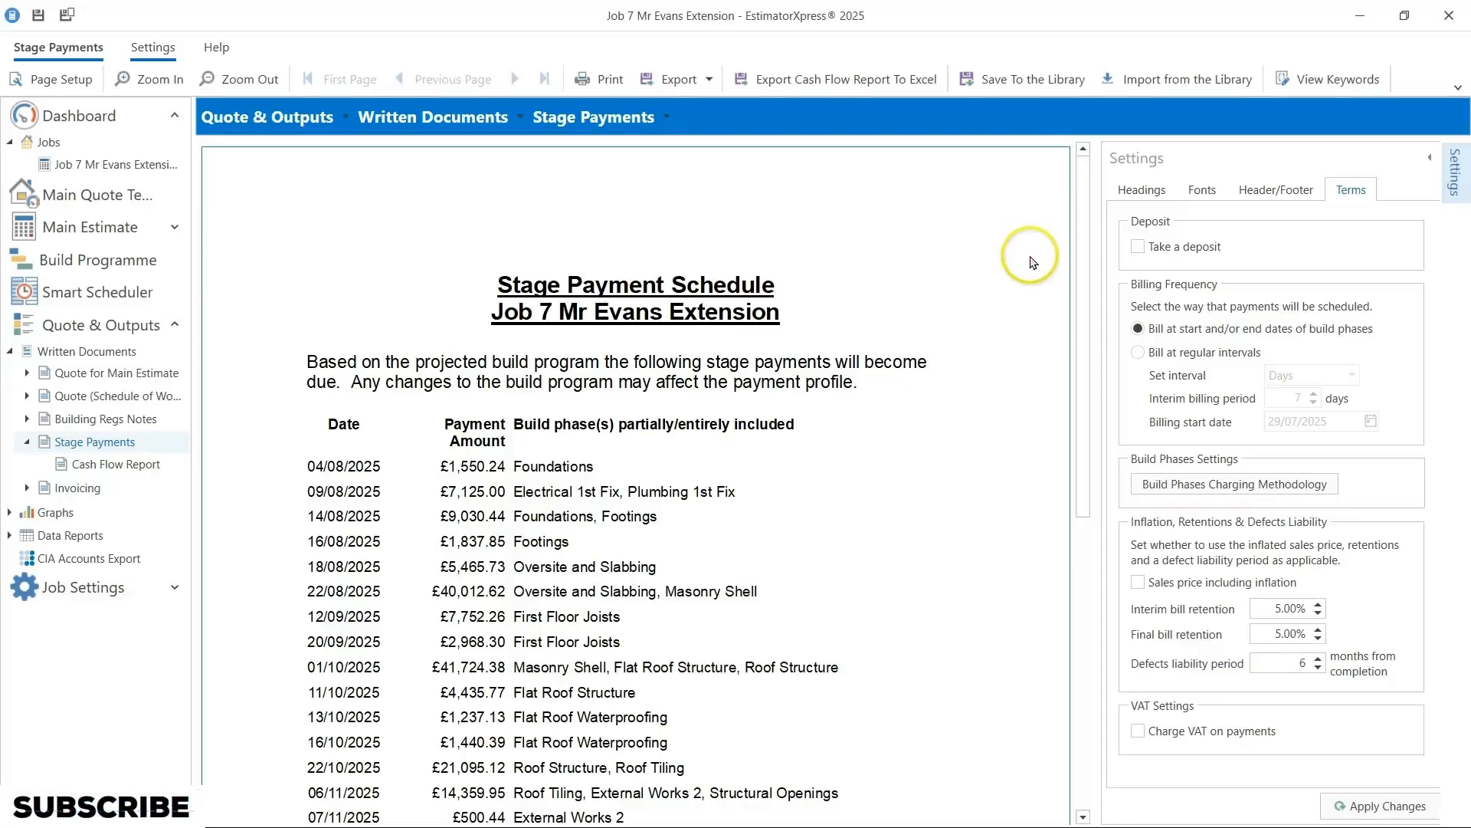
Step: Include a deposit in the stage payment terms and set the deposit date to 05/08/2025
left_click(1138, 250)
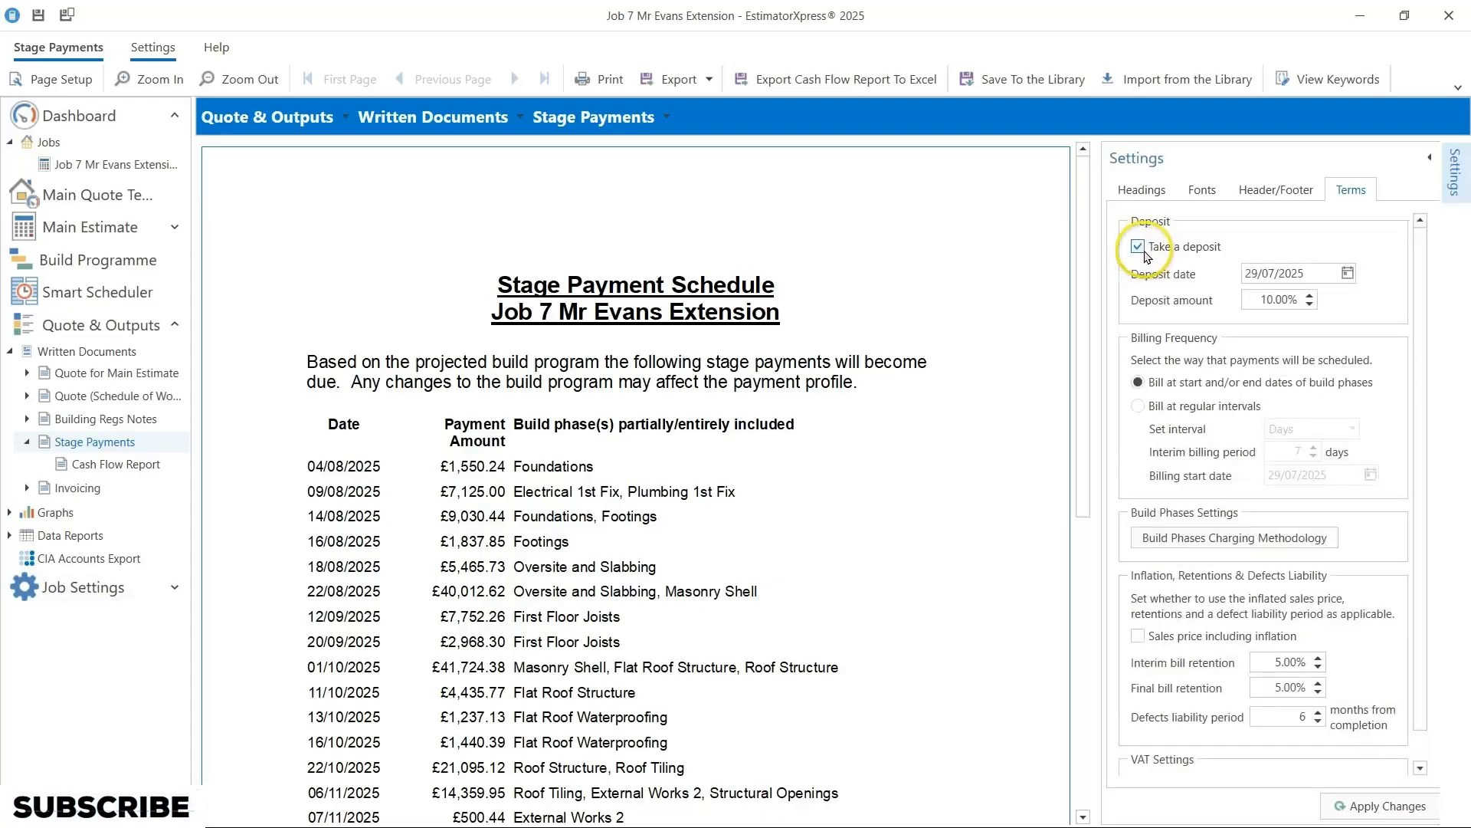
left_click(1347, 272)
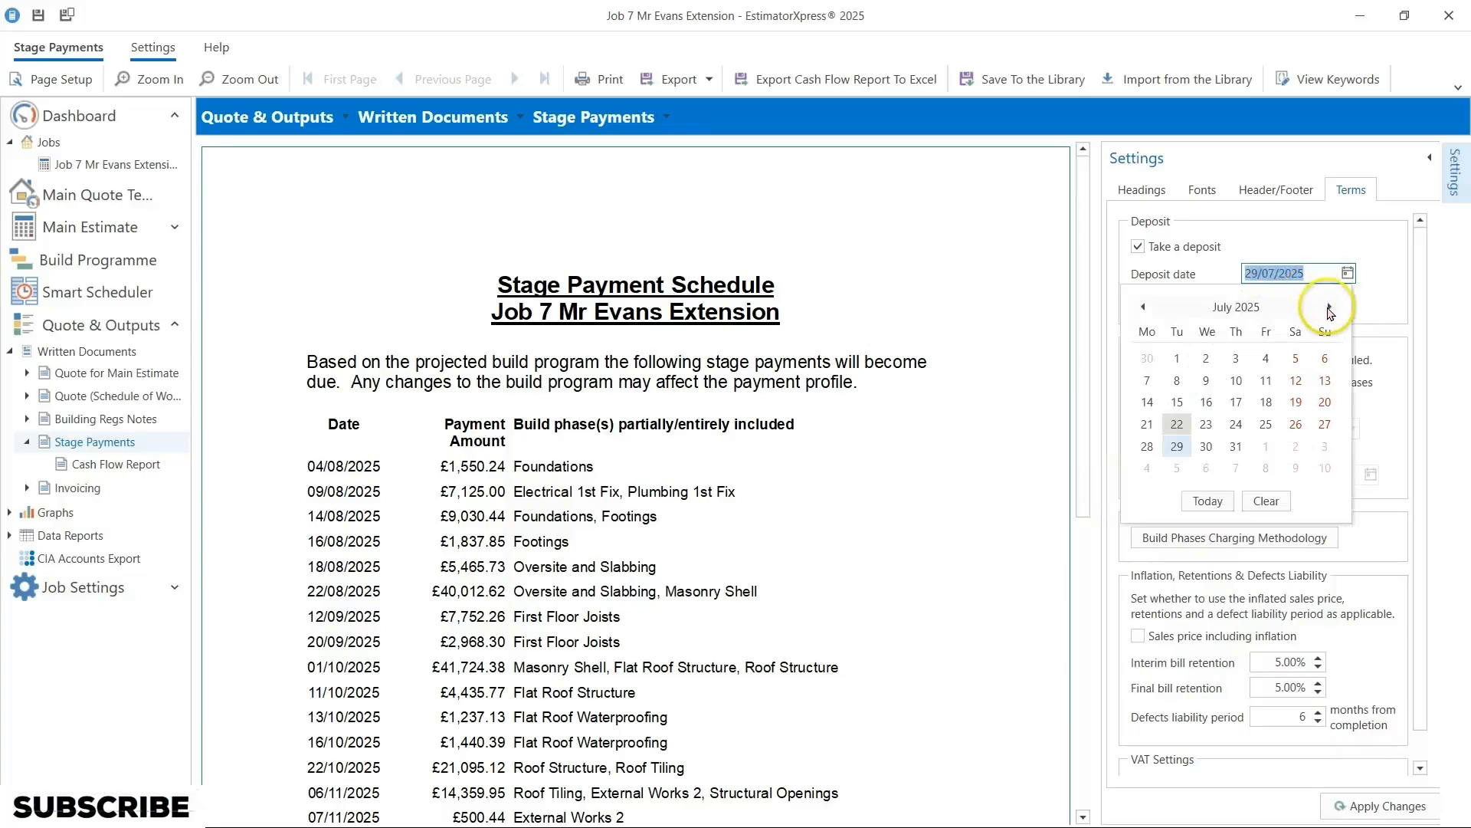
left_click(1331, 308)
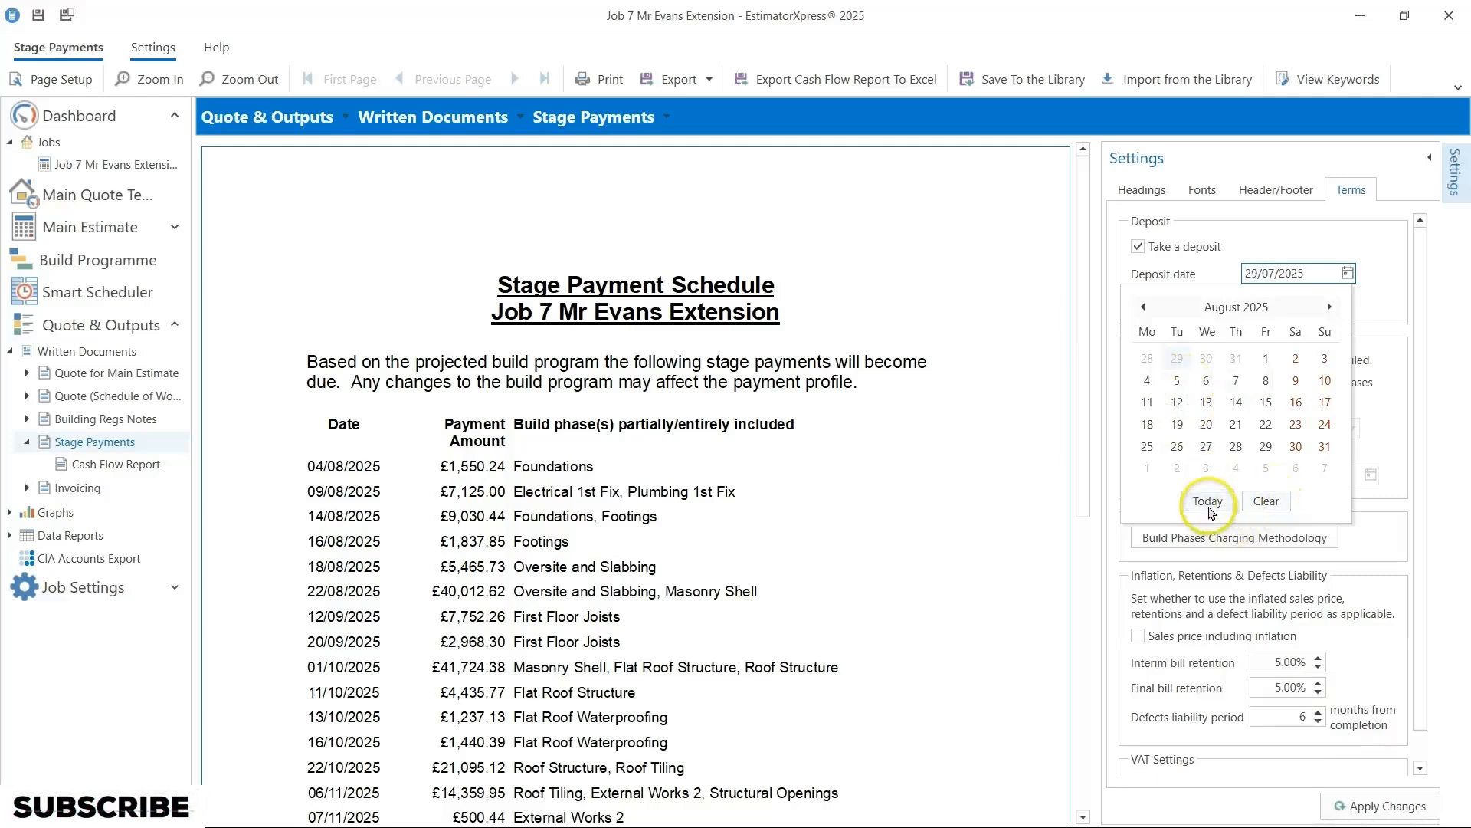
left_click(1178, 378)
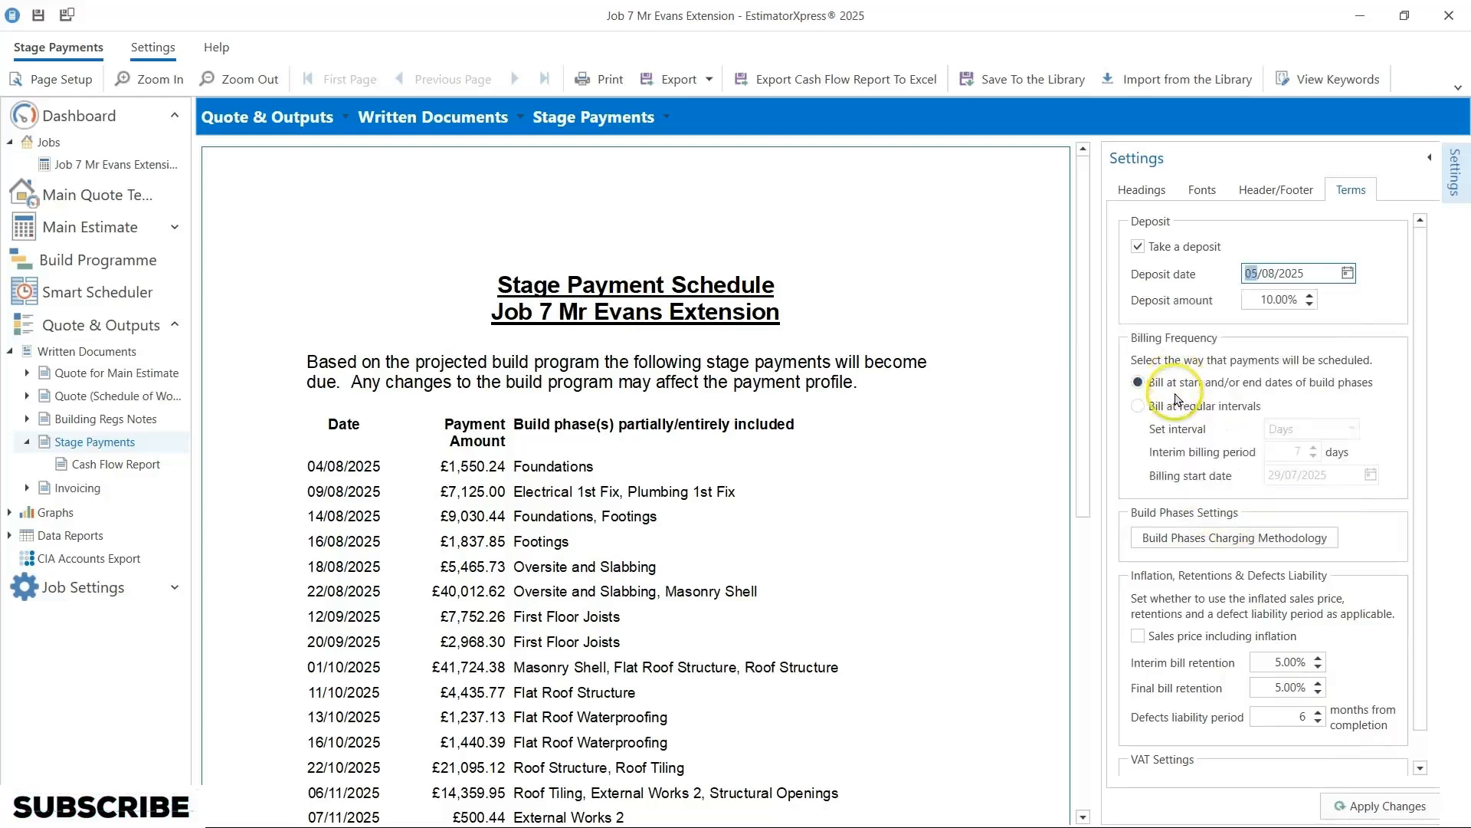
left_click(1262, 300)
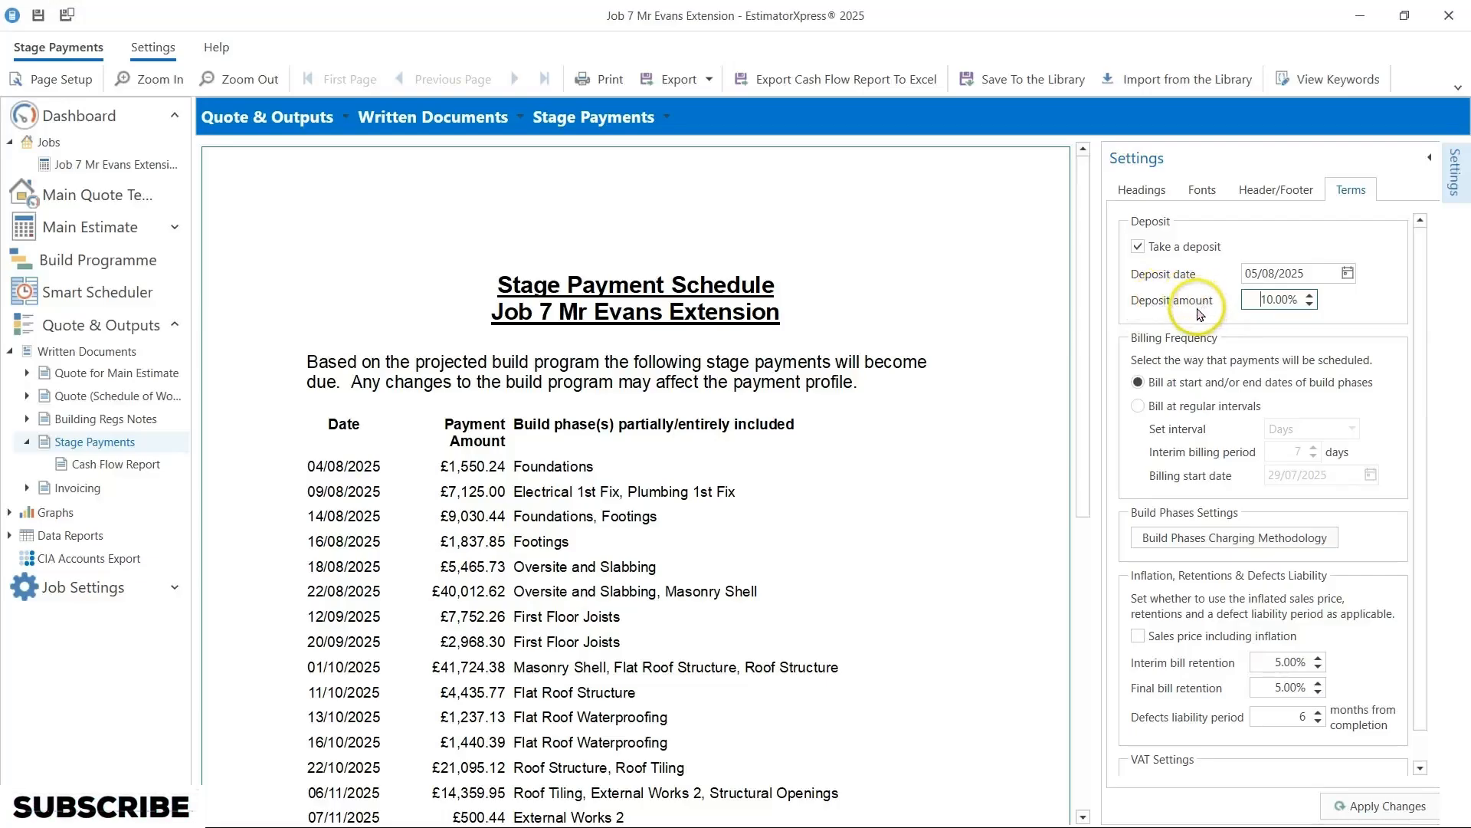
left_click(1268, 296)
left_click(565, 470)
left_click(568, 214)
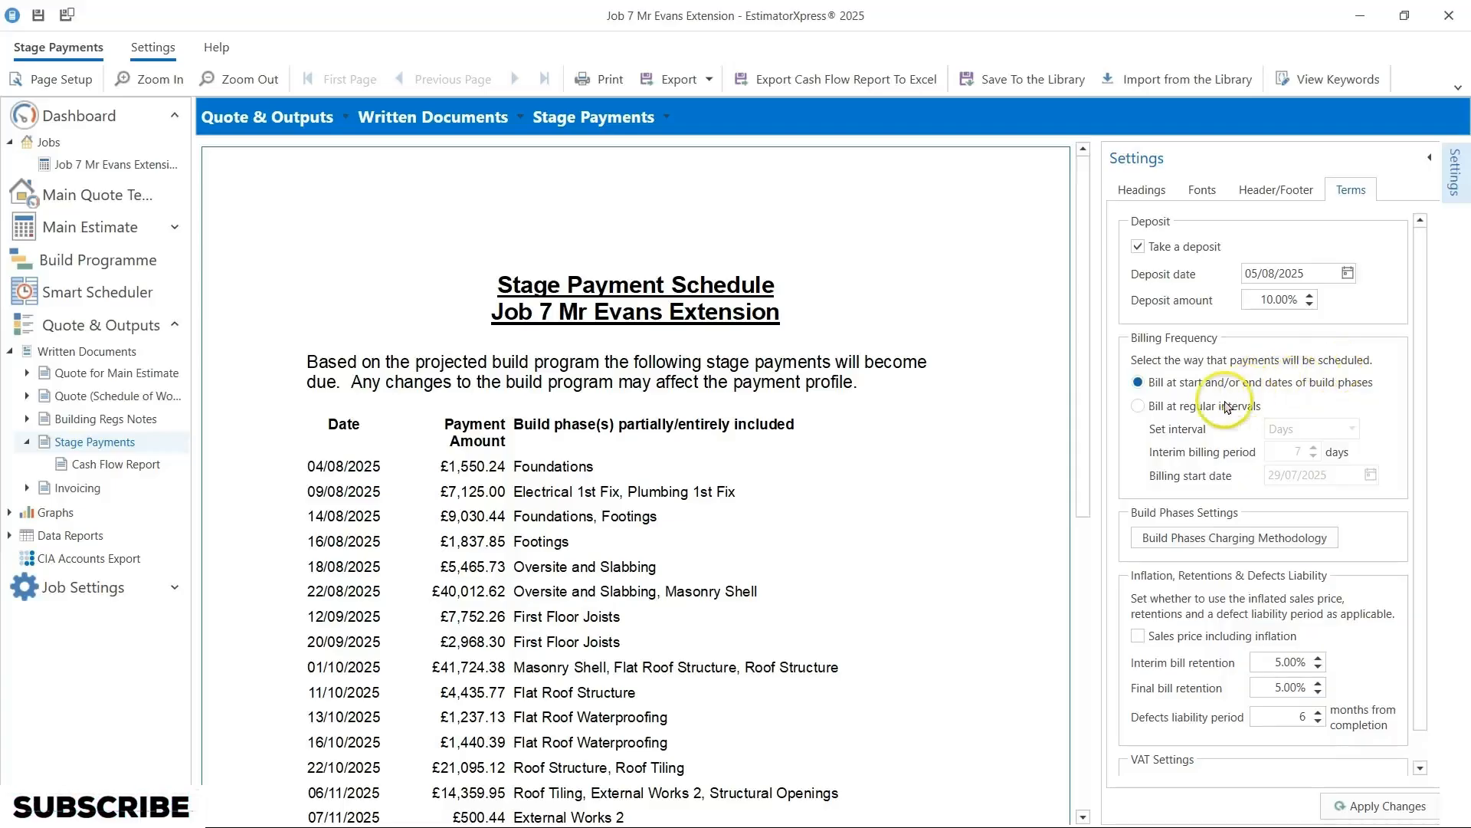
Step: Try billing at regular 7-day intervals from 05/08/2025, and return to billing at the start and/or end dates of build phases
left_click(1196, 407)
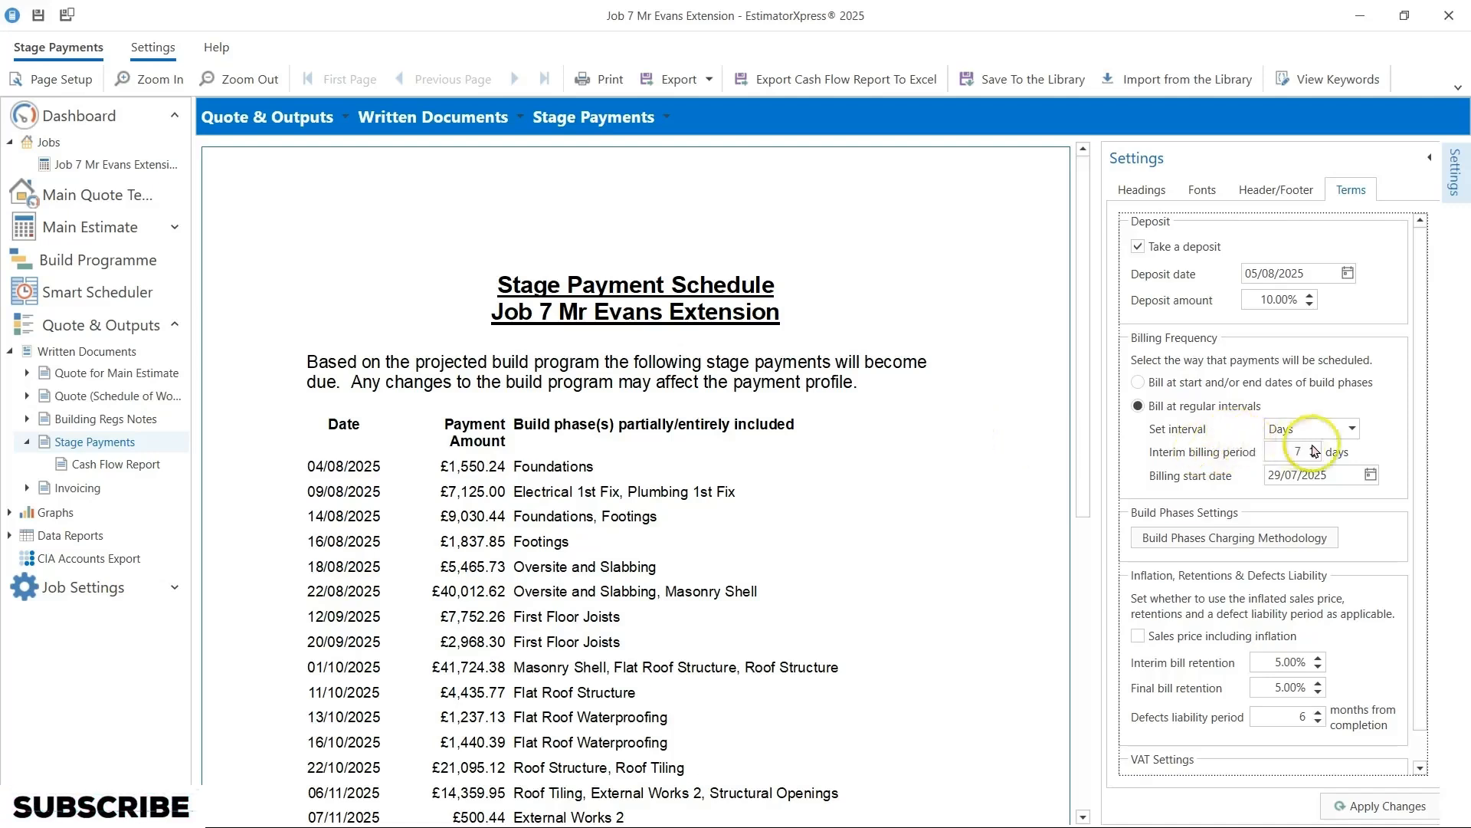
left_click(1352, 427)
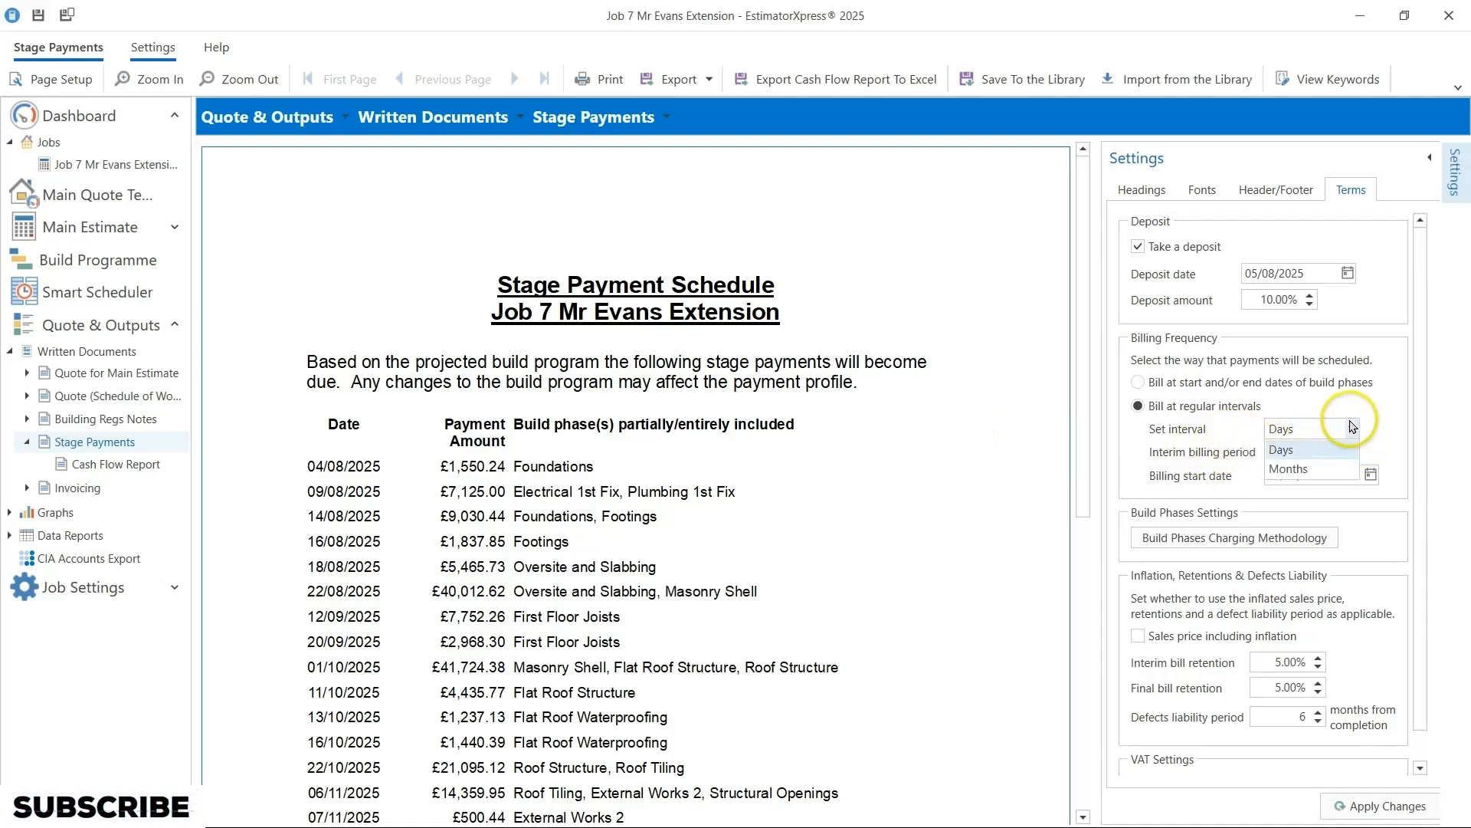
left_click(1303, 449)
left_click(1278, 451)
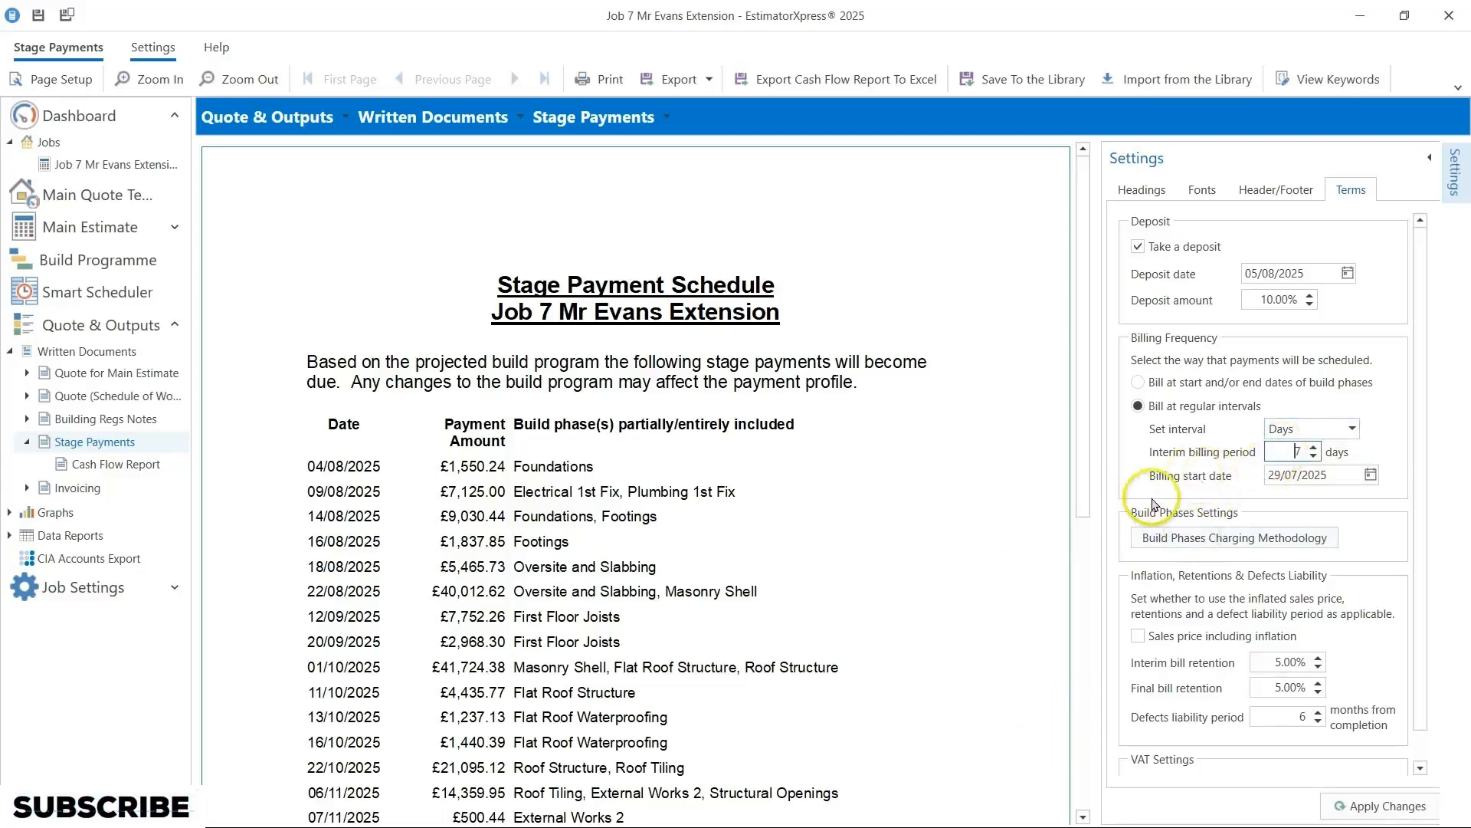
left_click(1370, 475)
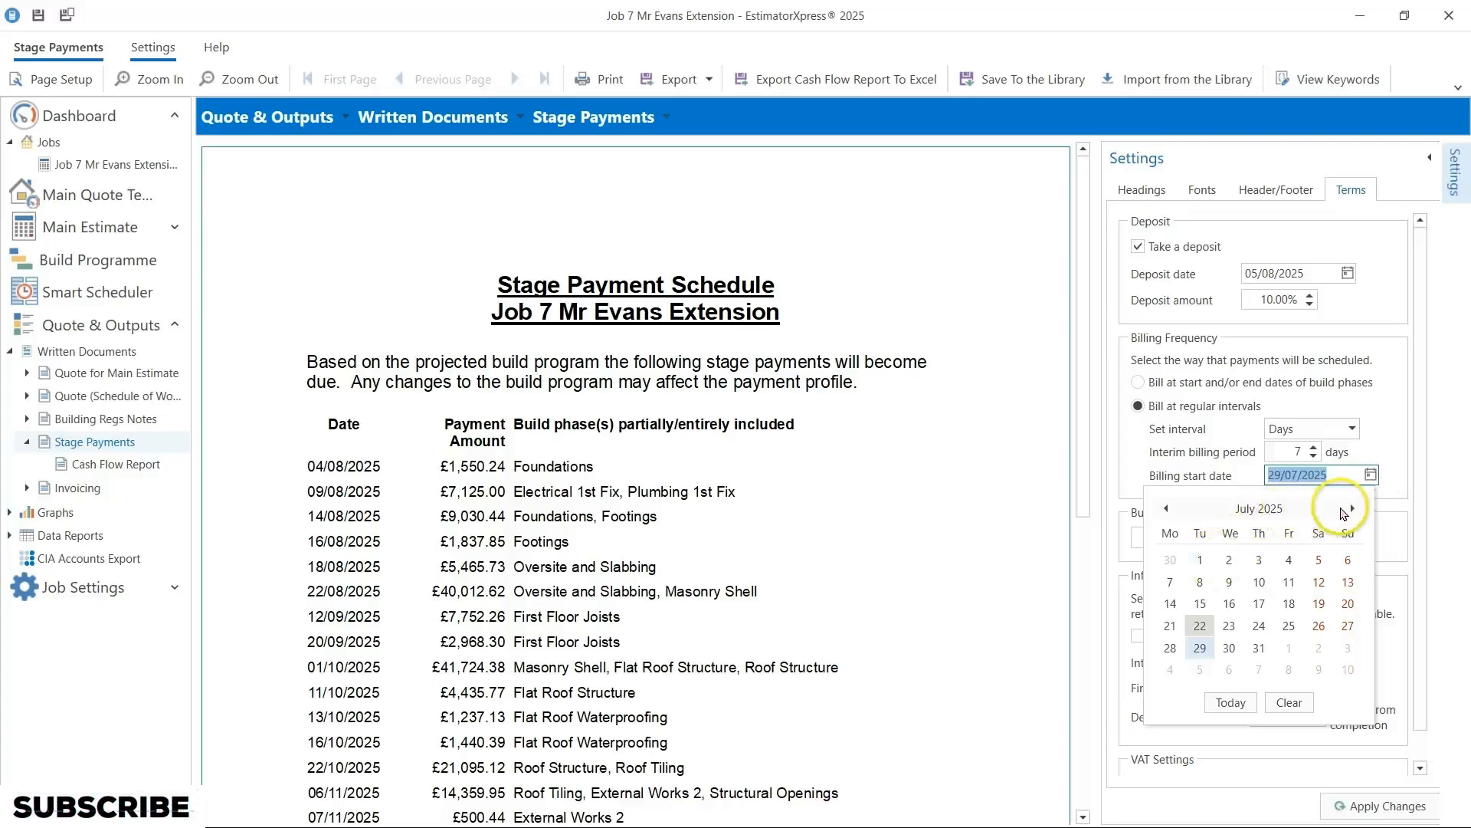
left_click(1350, 509)
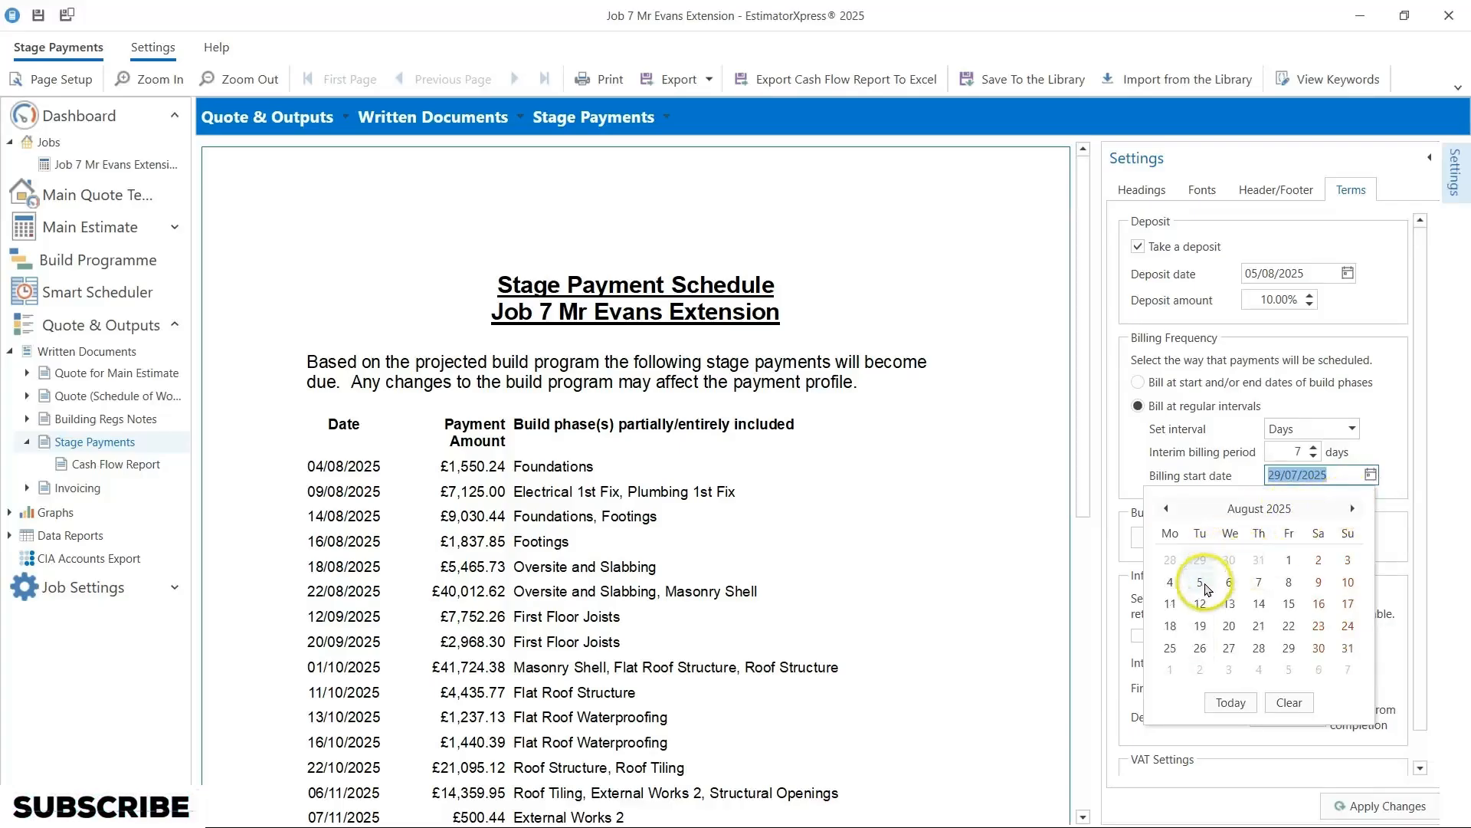
left_click(1200, 587)
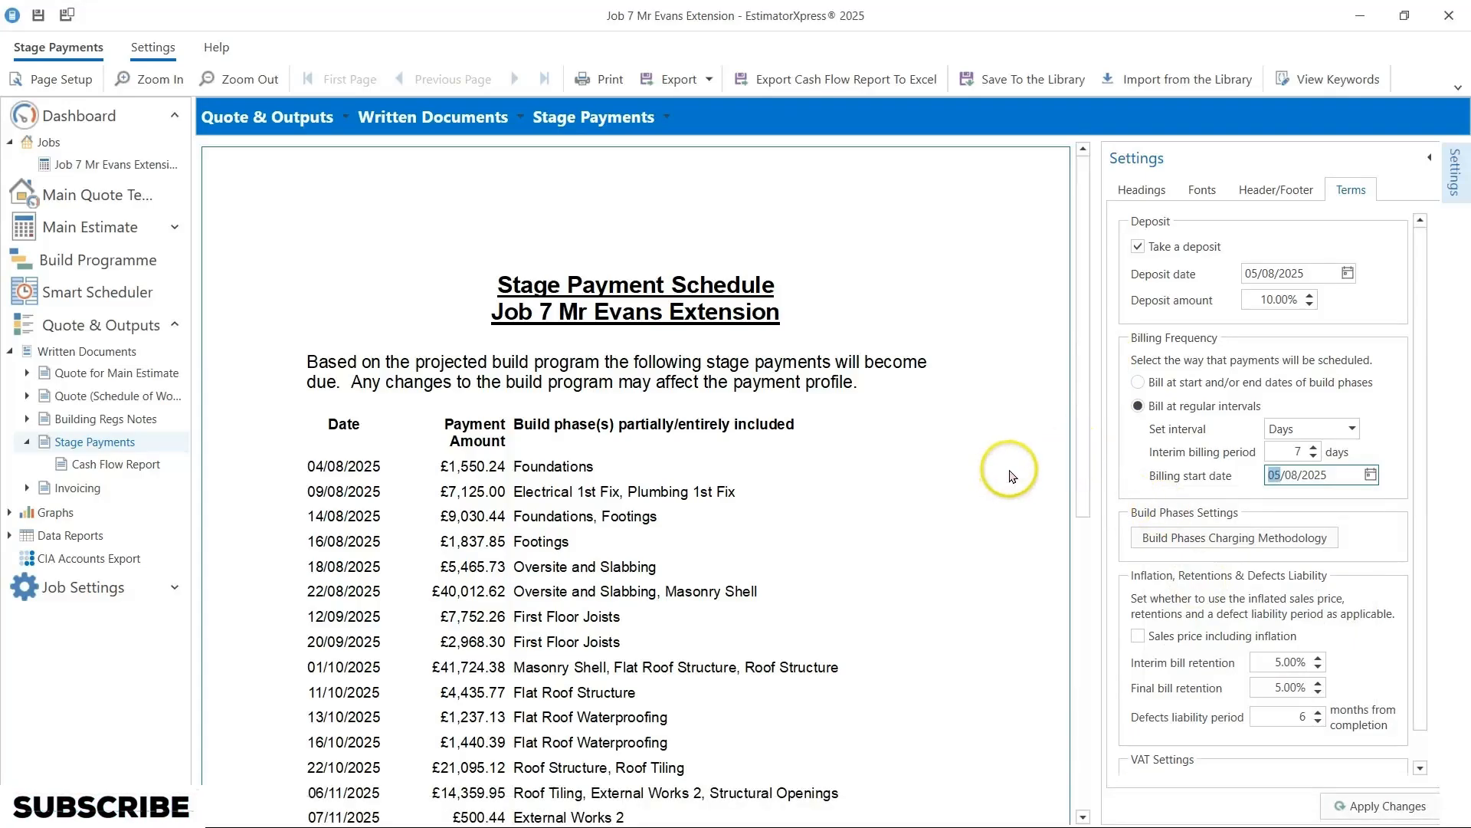
left_click(1139, 383)
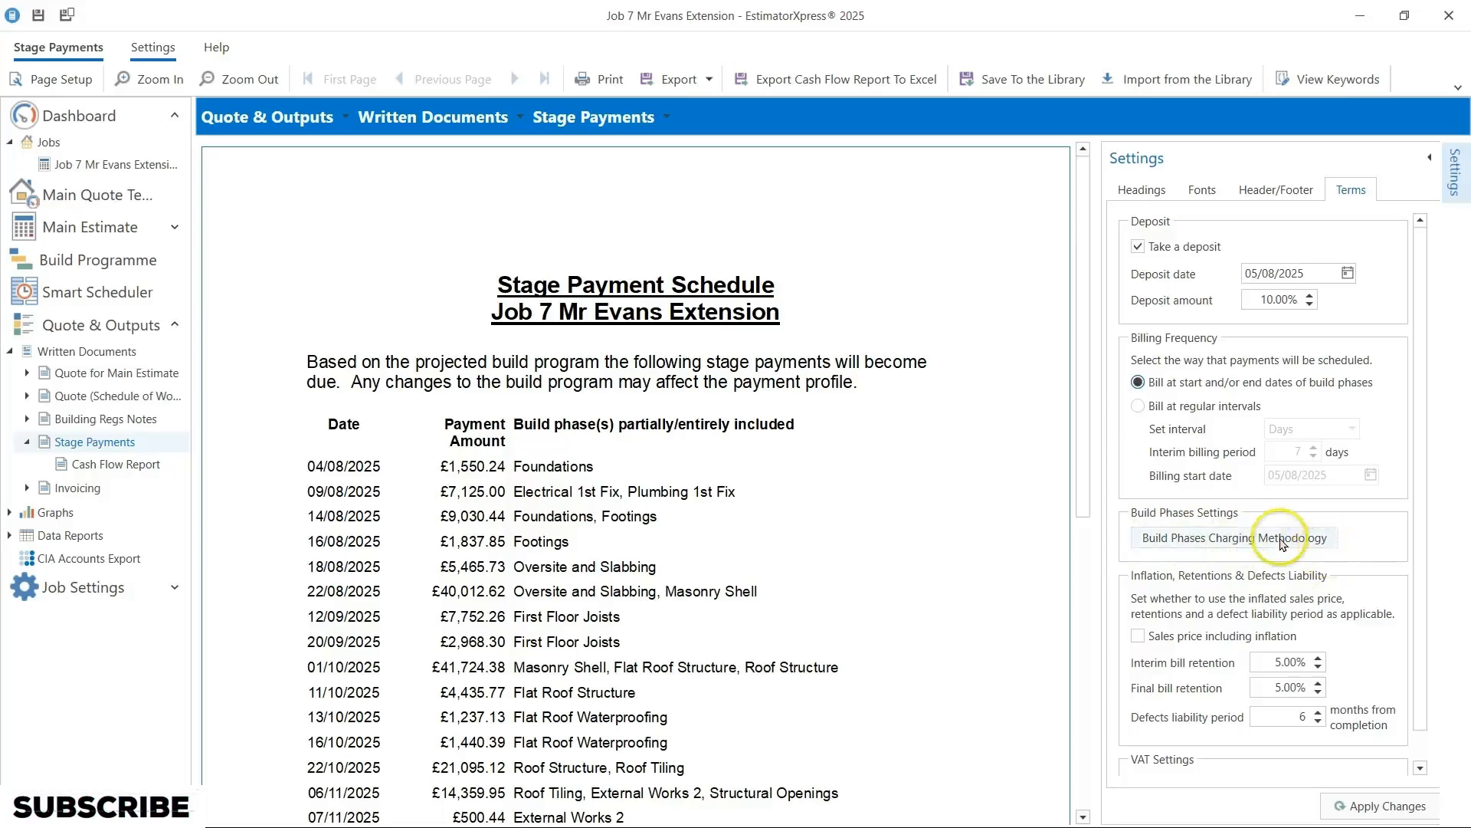
Step: Review the build phases charging methodology for each resource type and save the build phase settings
left_click(1235, 540)
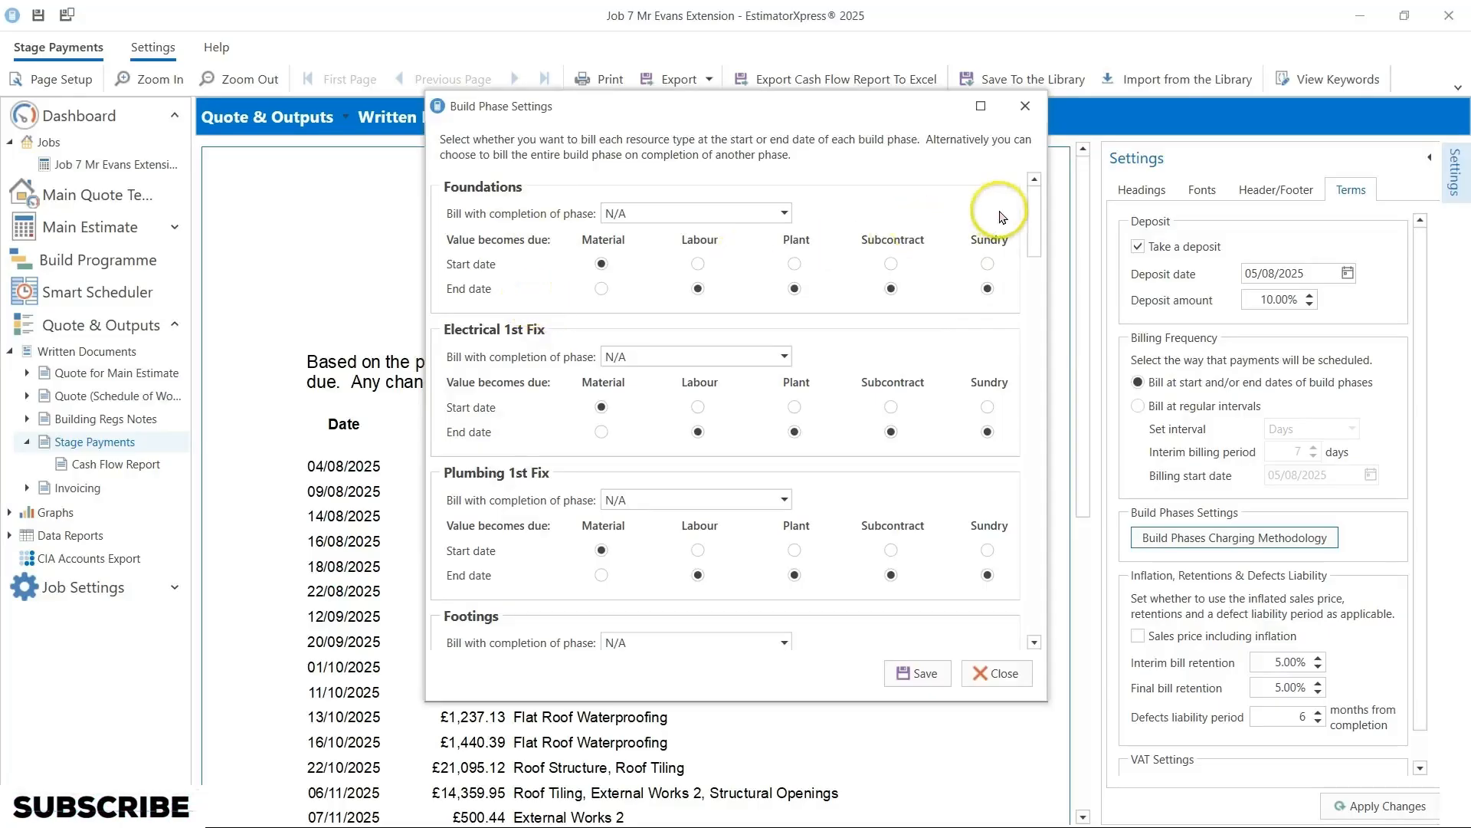
left_click_drag(1028, 210, 1066, 361)
left_click(917, 673)
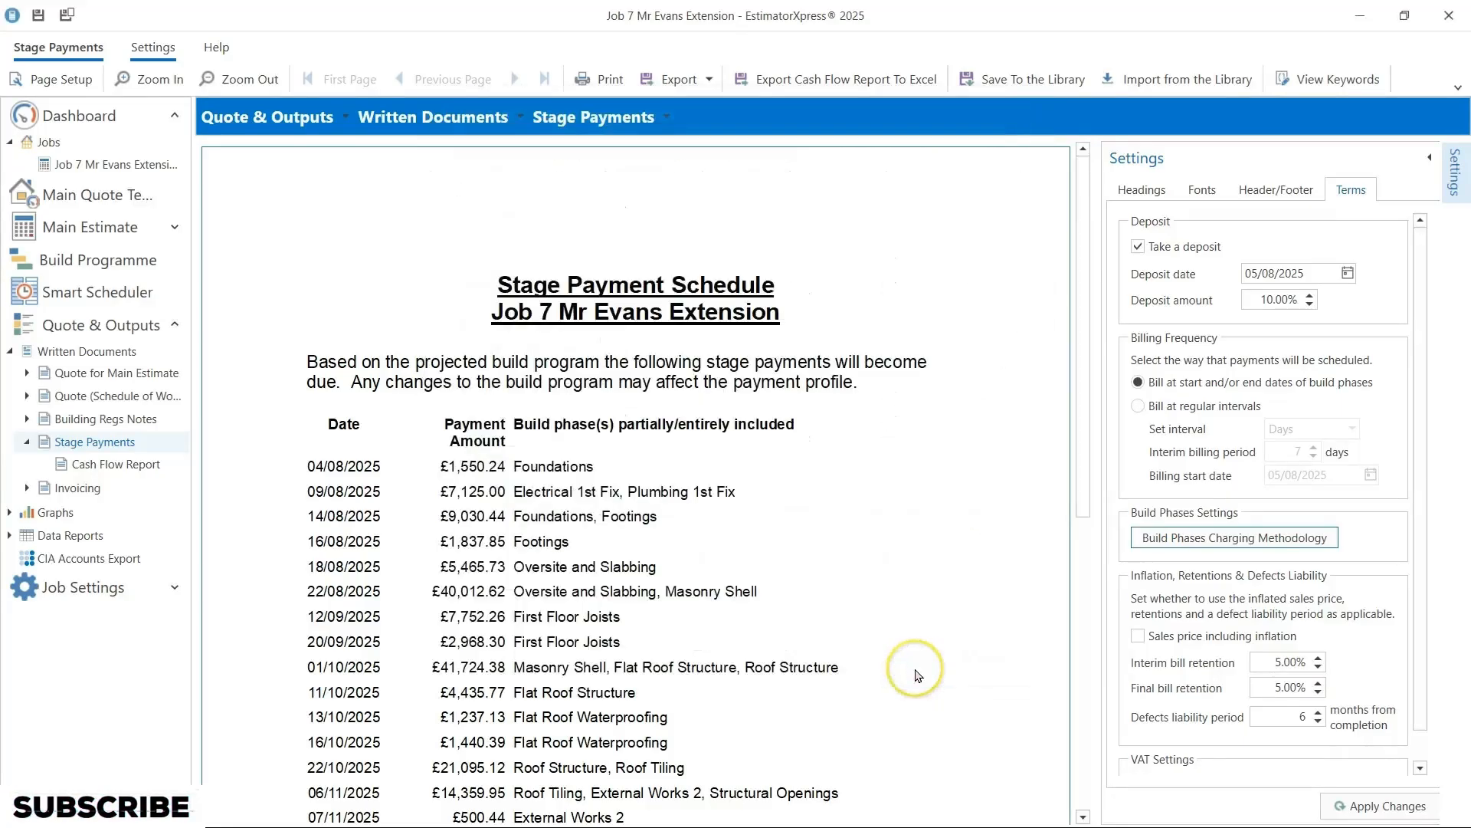
Step: Base the stage payments on the sales price including inflation
scroll(1153, 465, "down", 1)
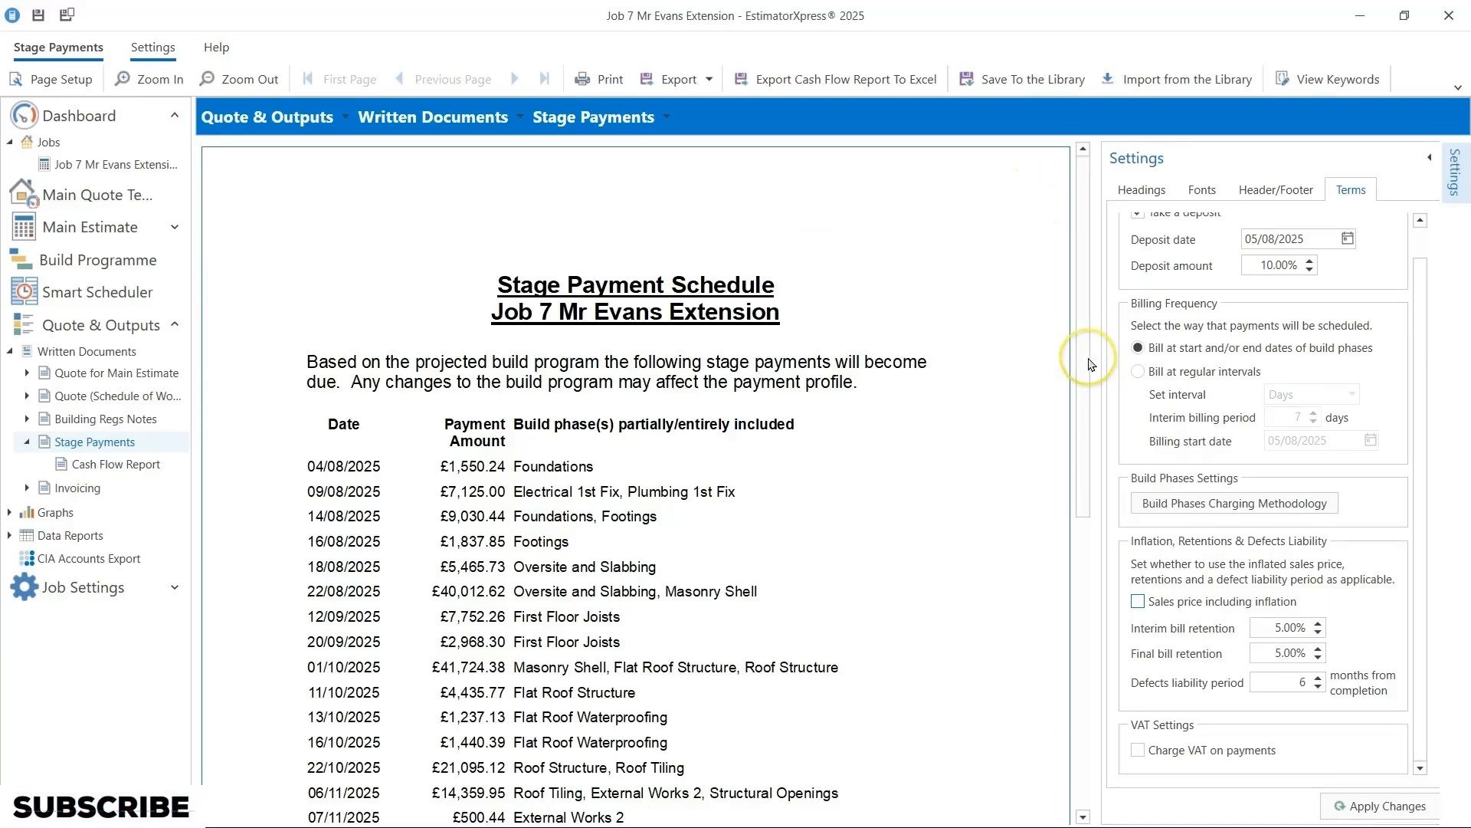
left_click(1139, 601)
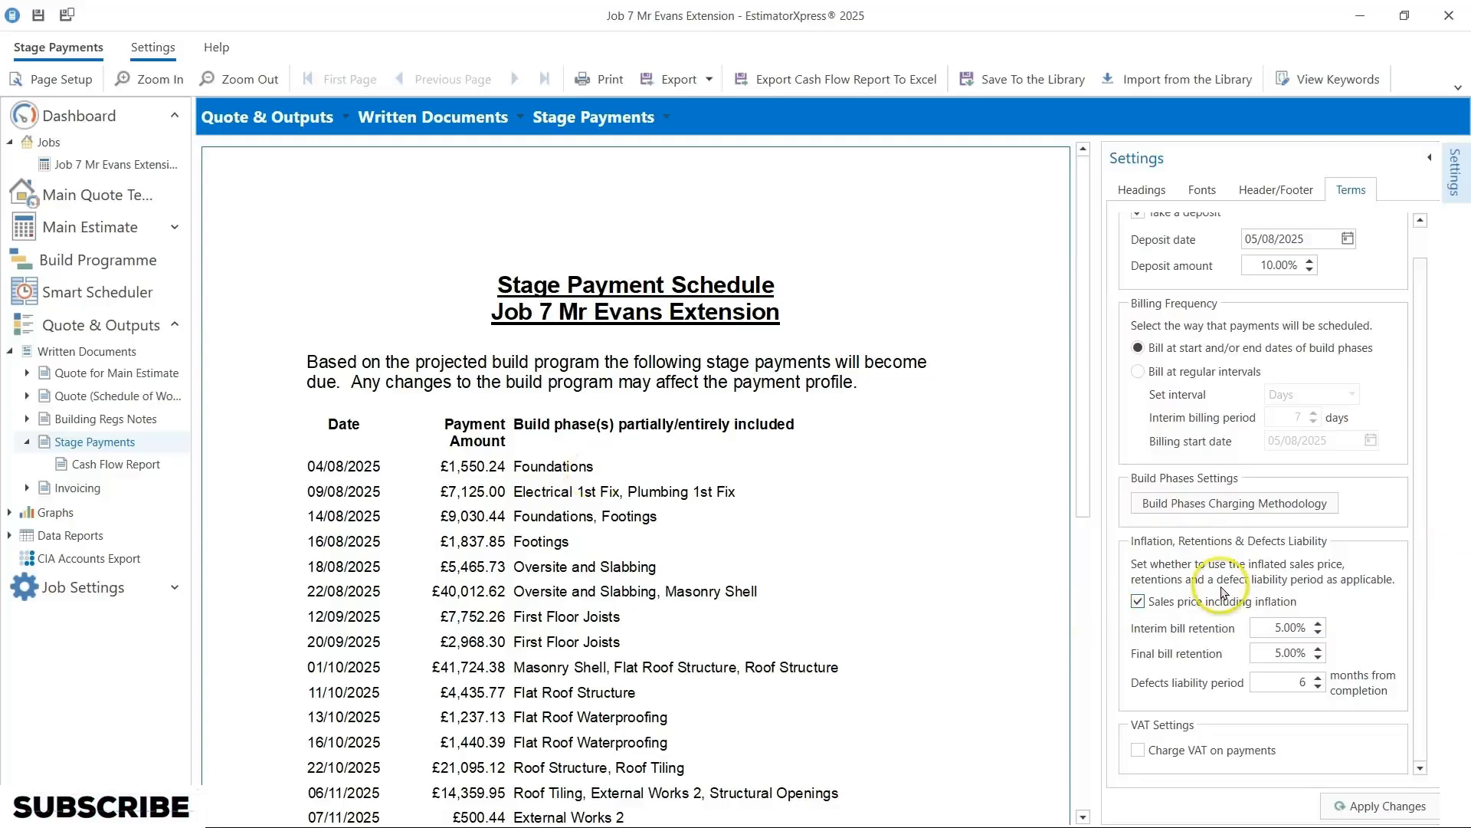
scroll(1203, 606, "up", 1)
scroll(1184, 642, "down", 1)
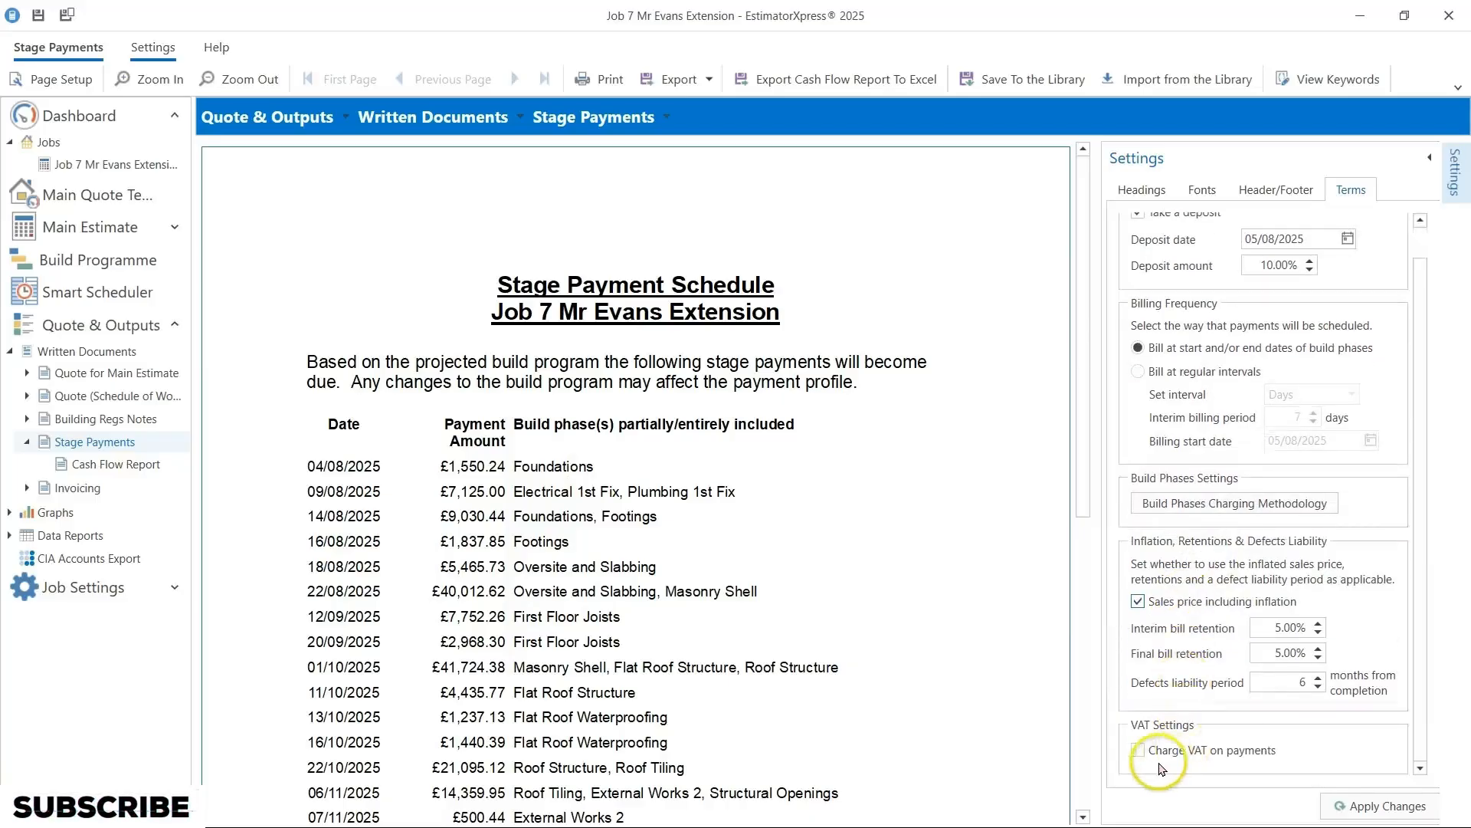
Step: Charge VAT on the stage payments using the Percentage method
left_click(1139, 750)
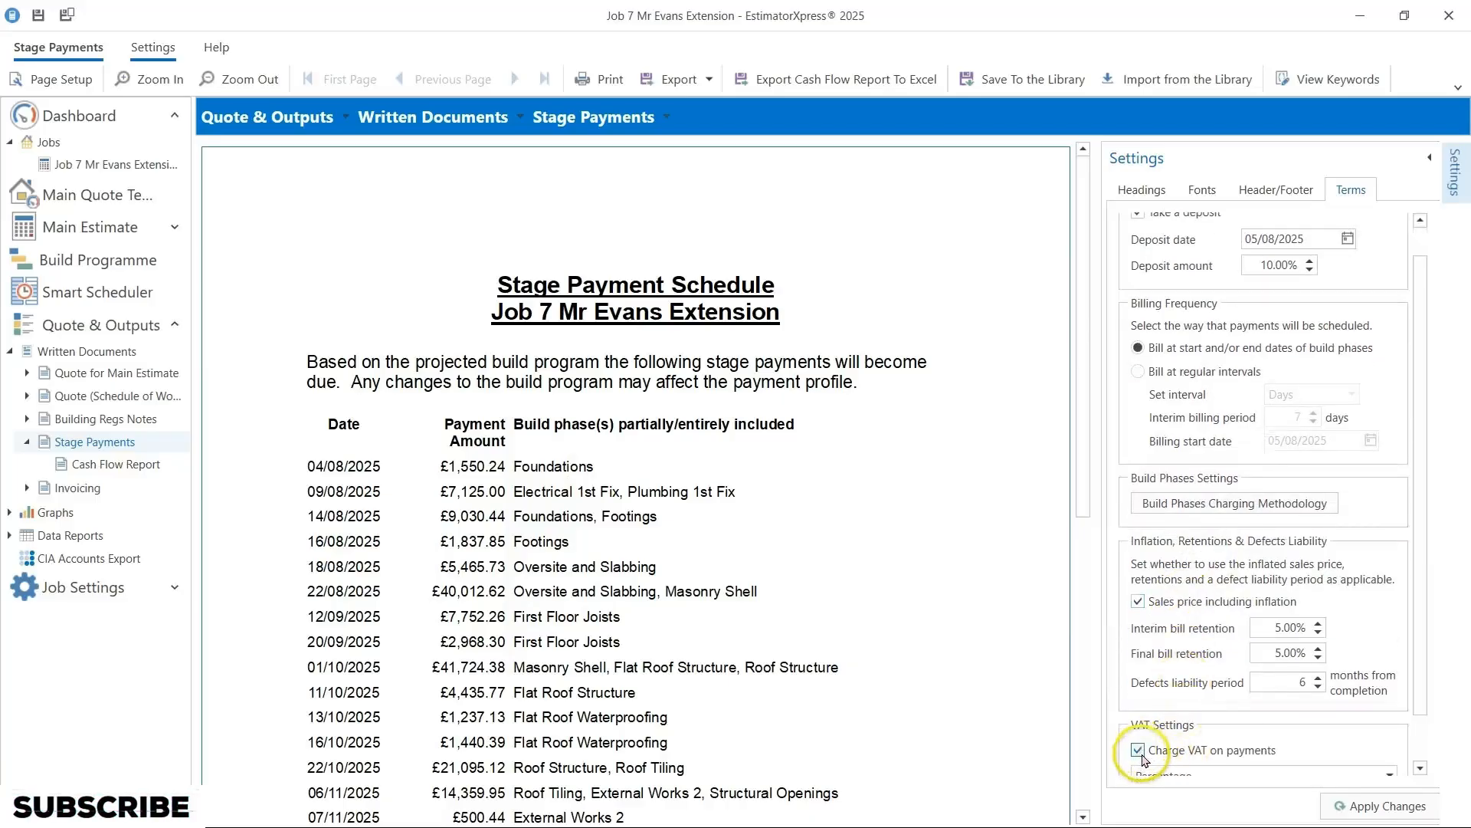
scroll(1228, 734, "down", 2)
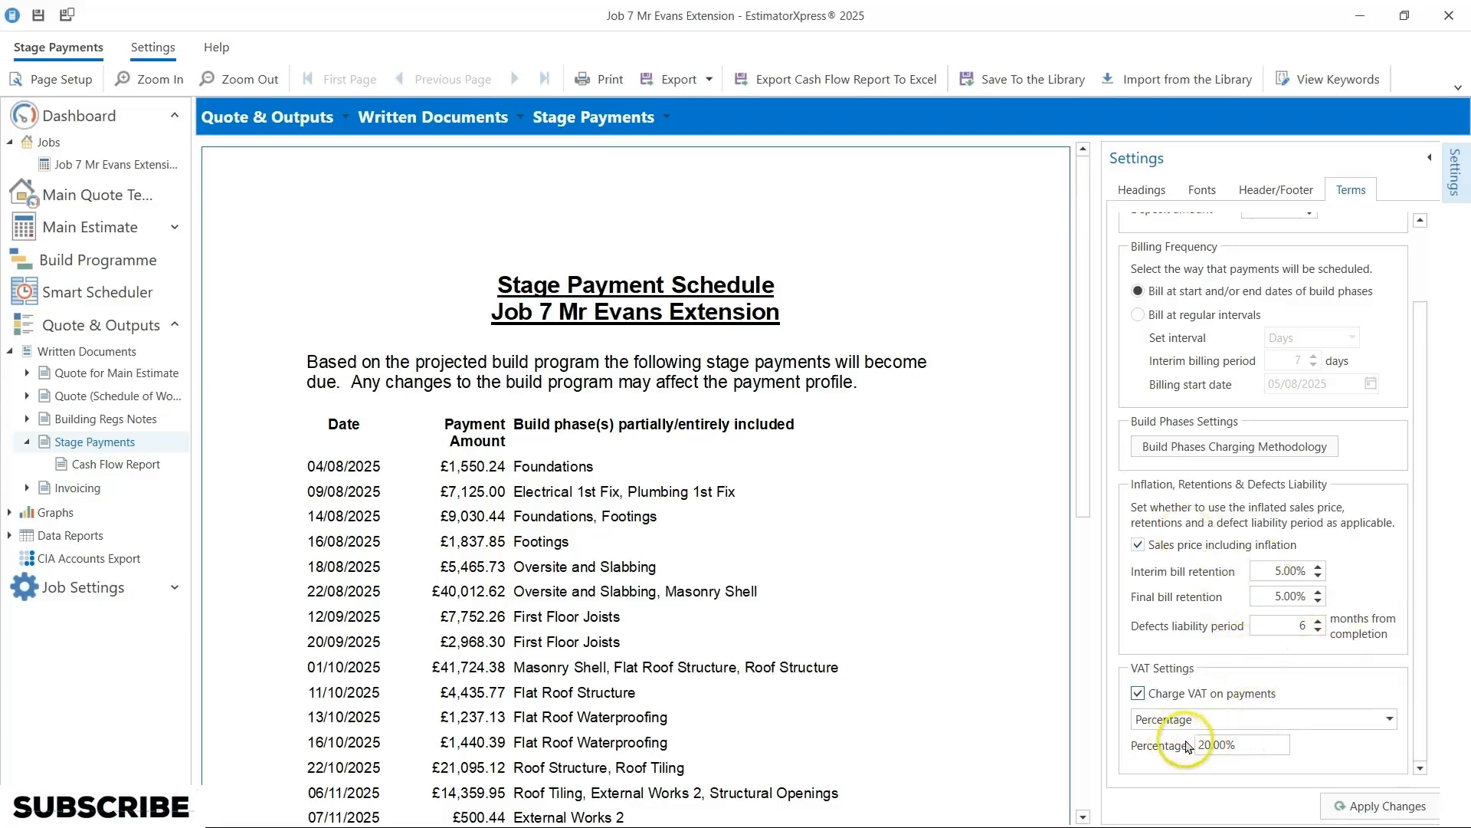
left_click(1390, 718)
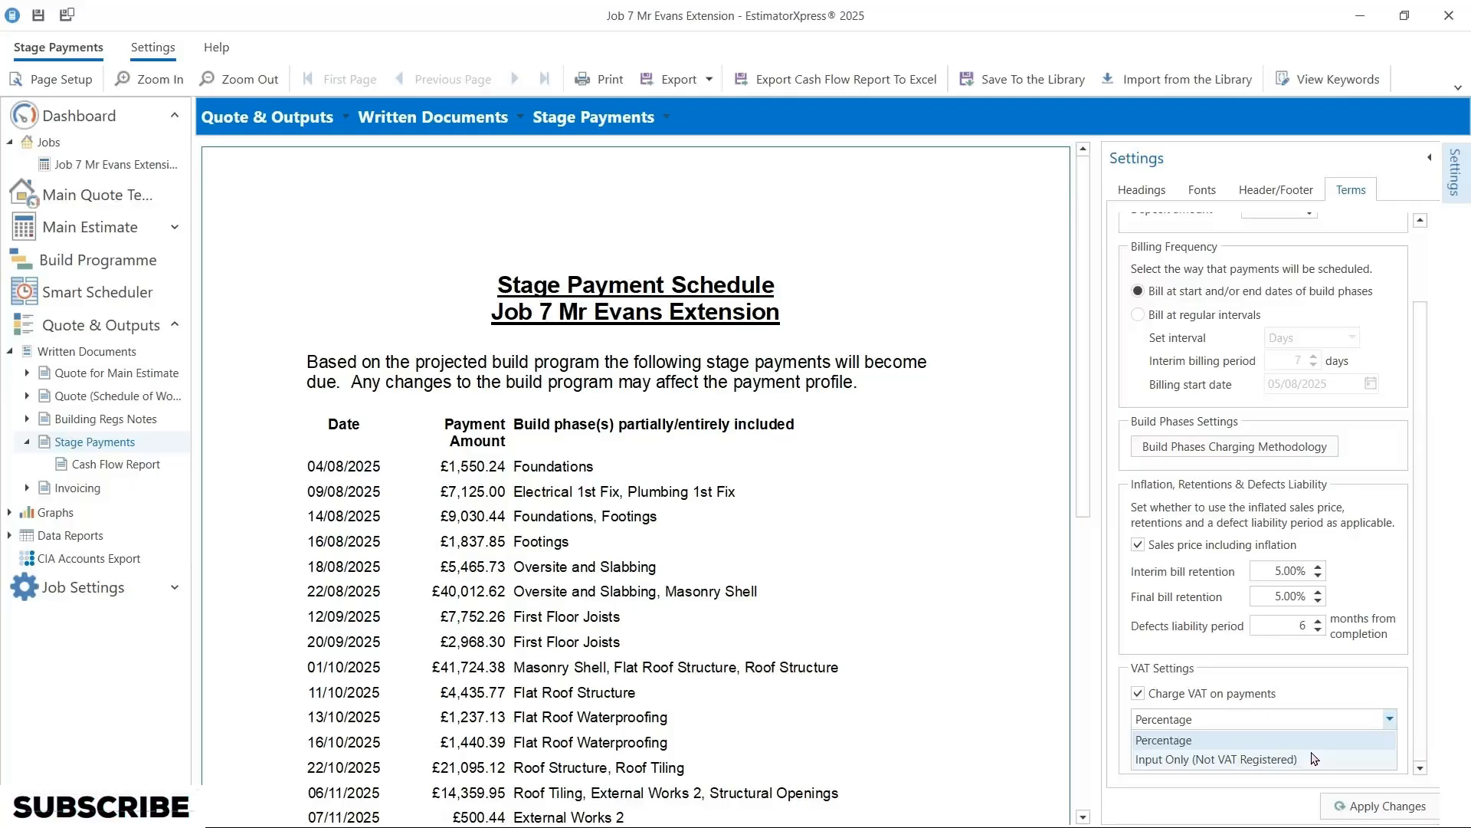
left_click(884, 547)
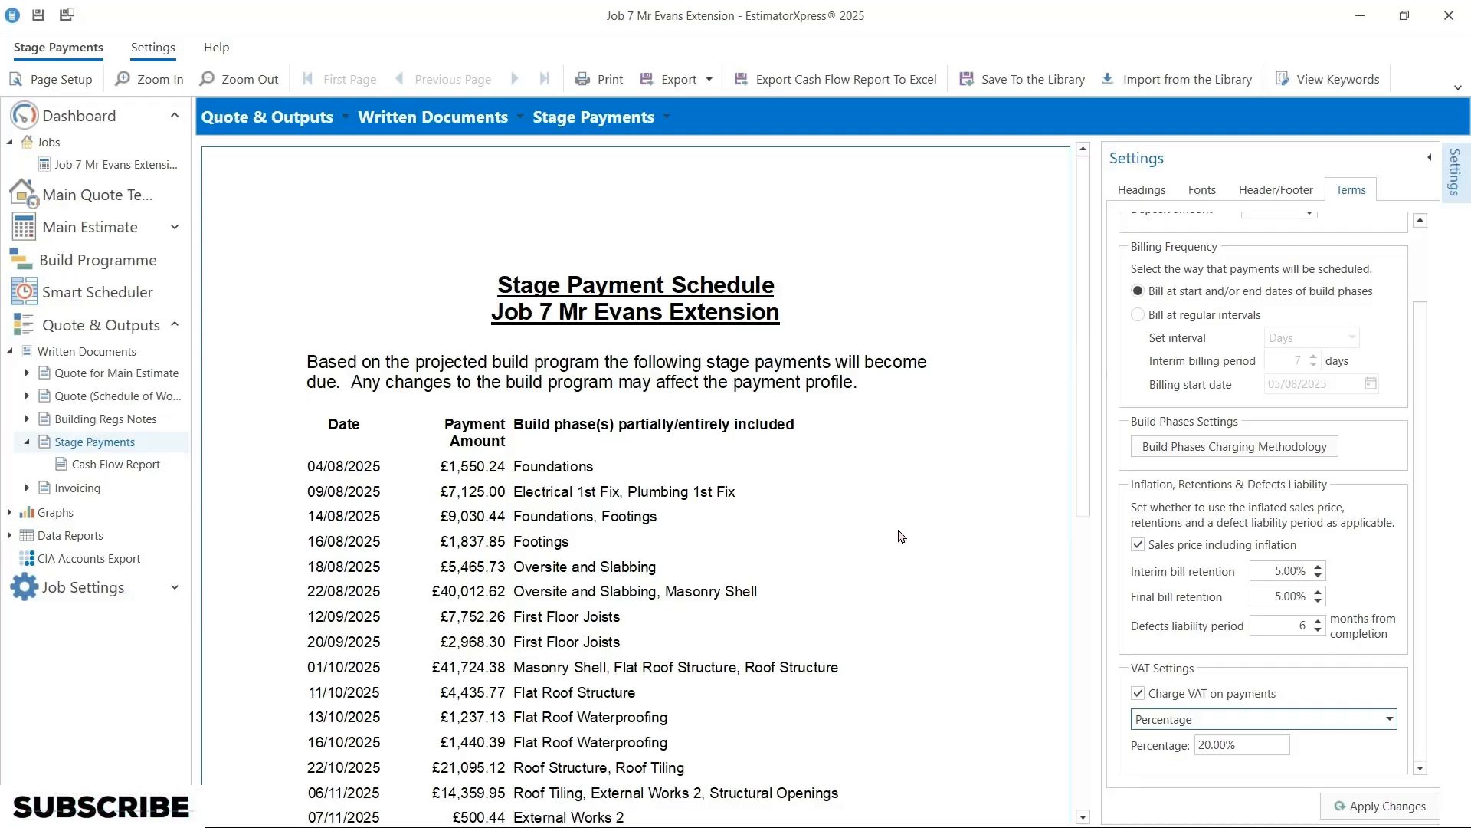
Step: Set the centre of the document header to Custom Text and paste in the company name and address
left_click(1276, 191)
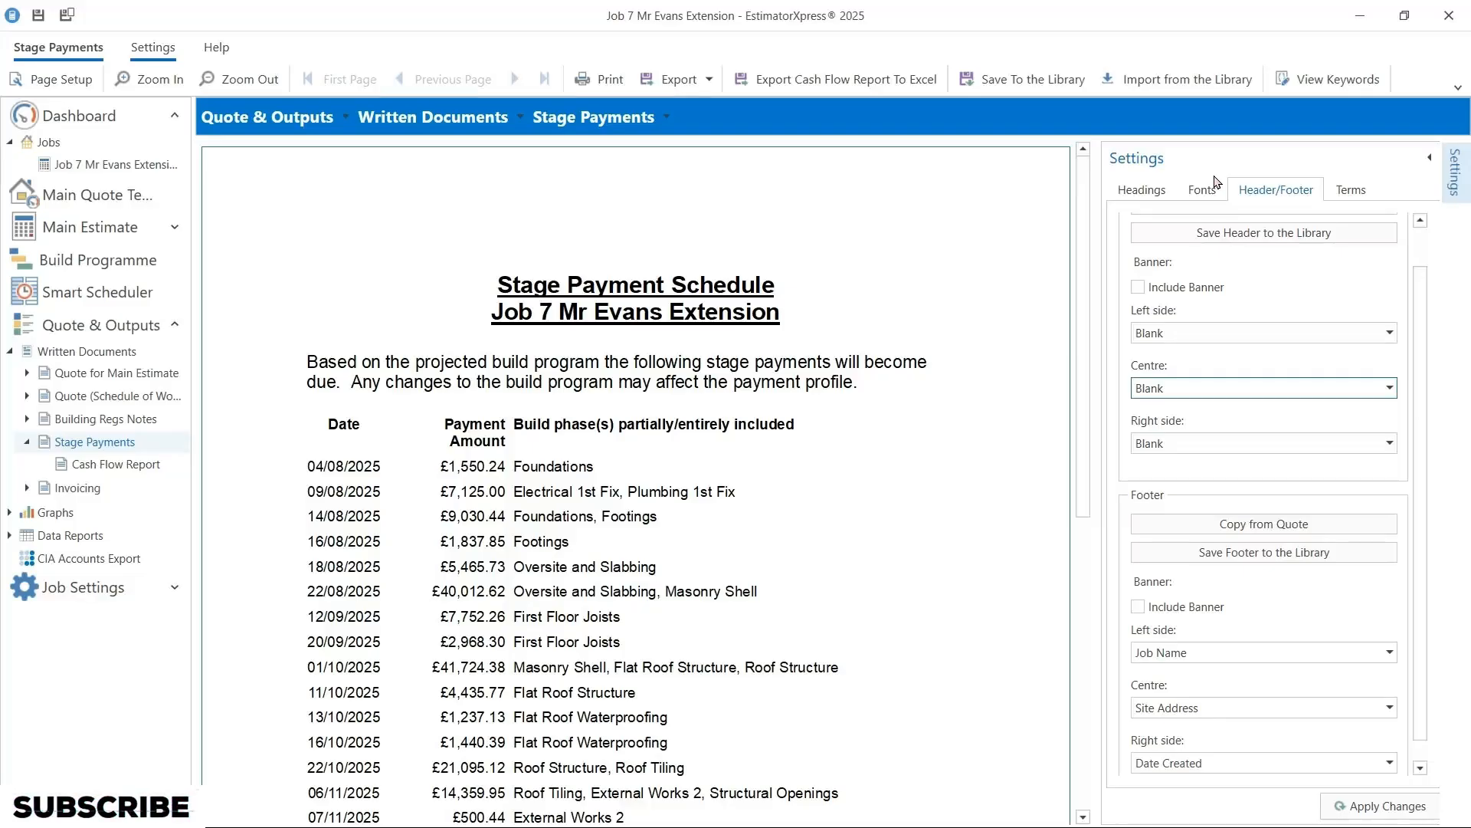
left_click(1287, 389)
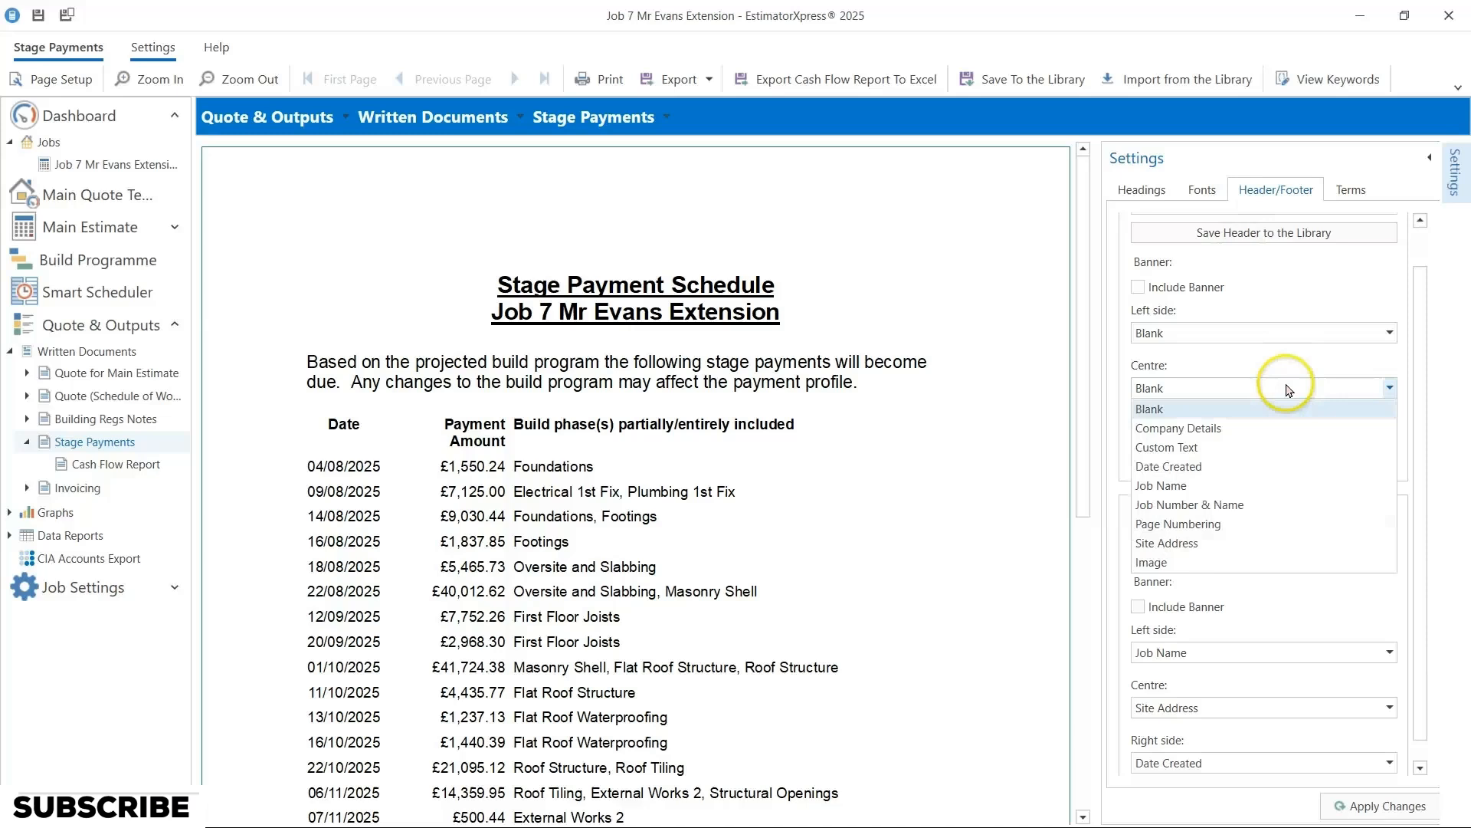
left_click(1263, 447)
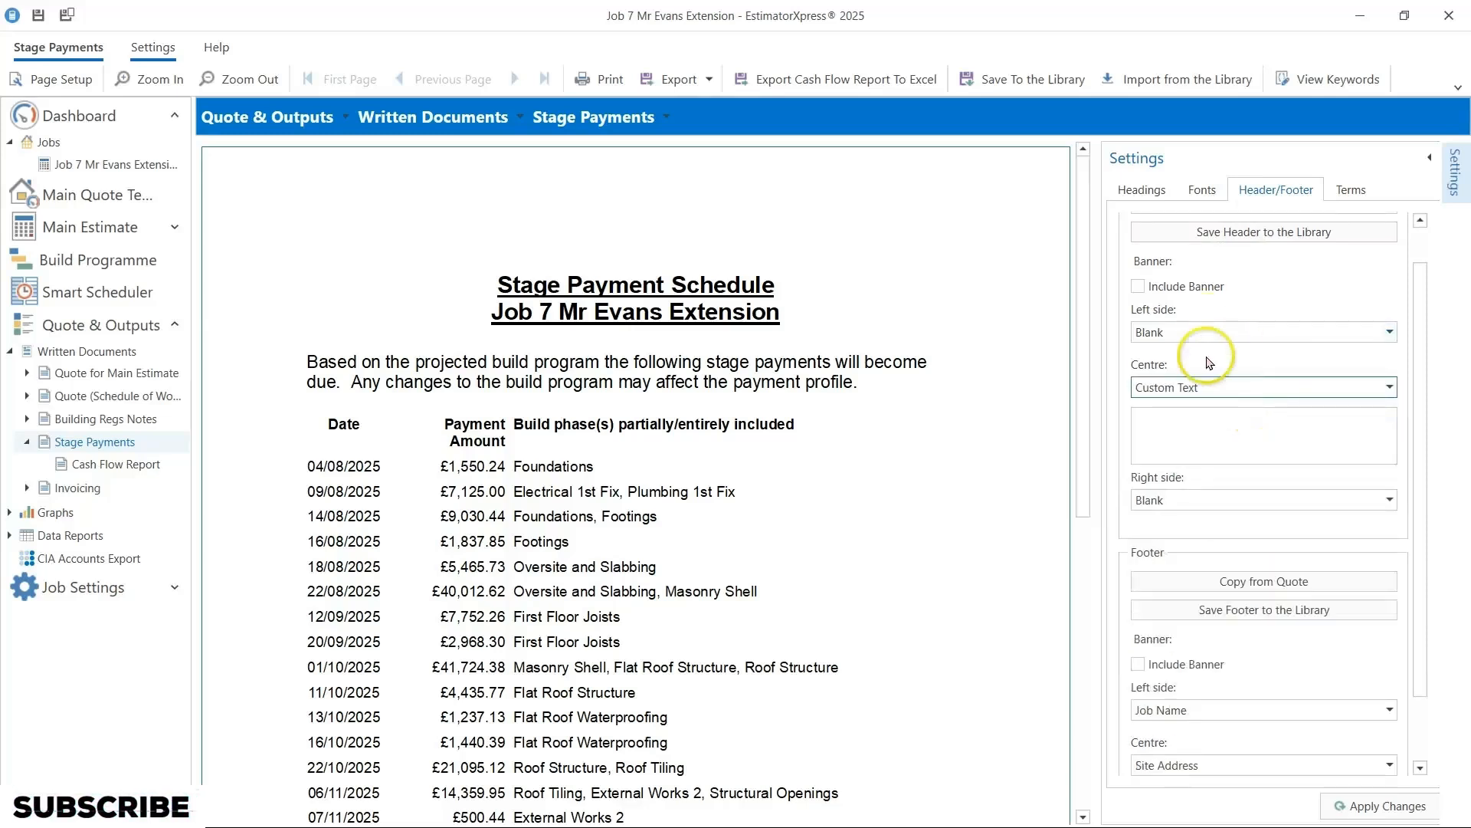
left_click(1227, 420)
right_click(1228, 423)
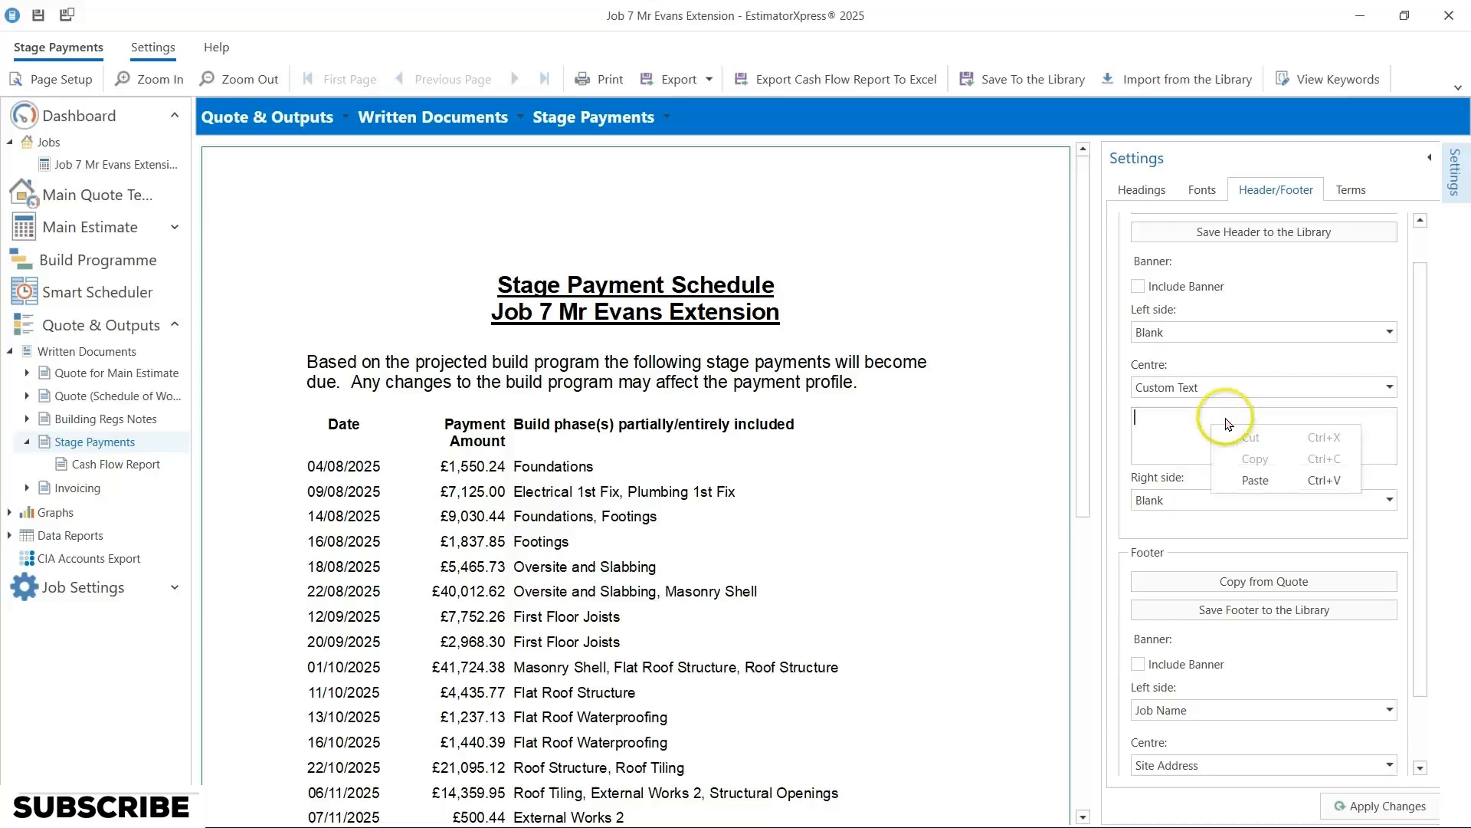
left_click(1253, 480)
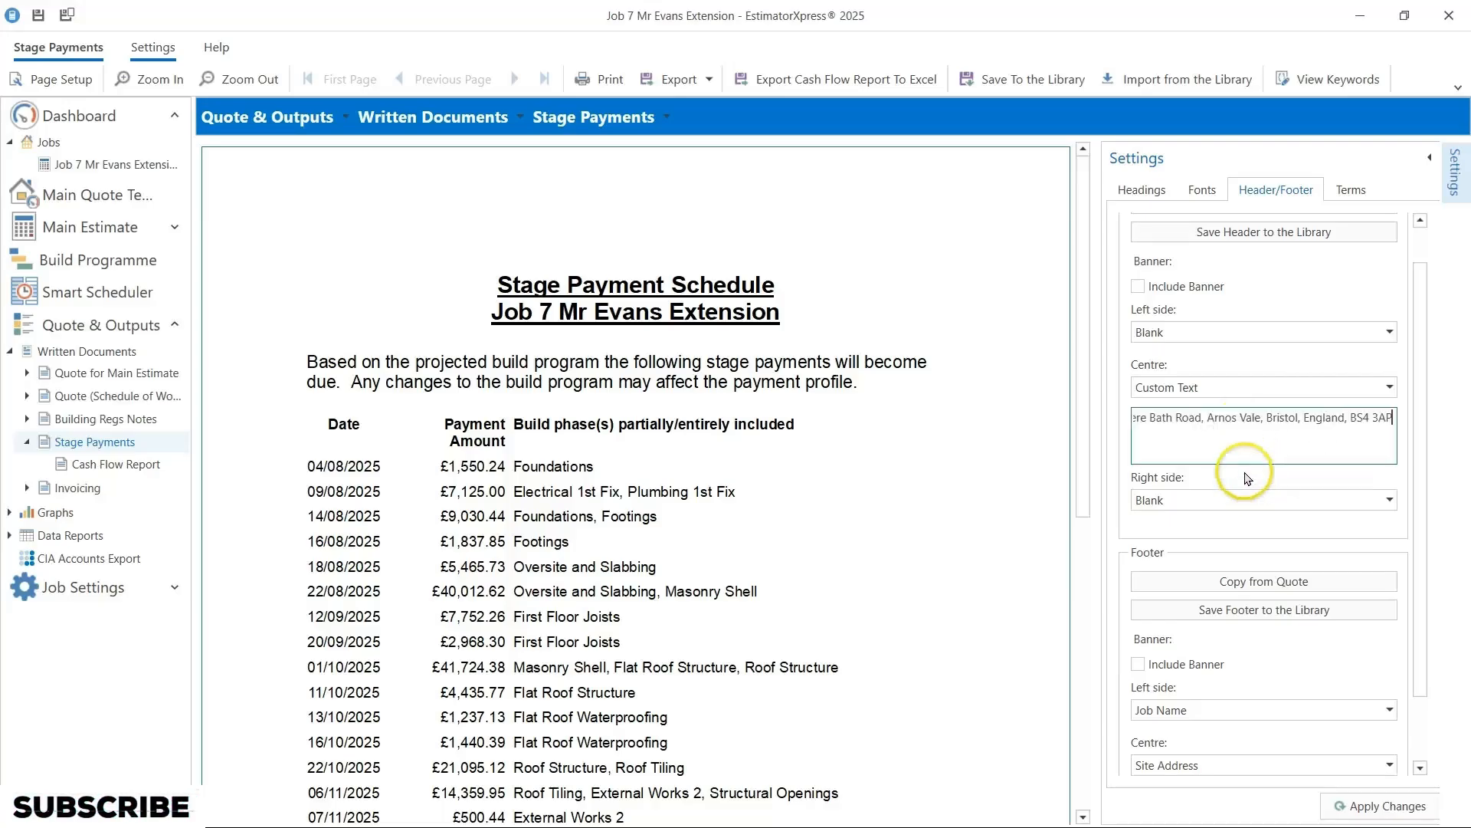
left_click_drag(1135, 418, 1312, 420)
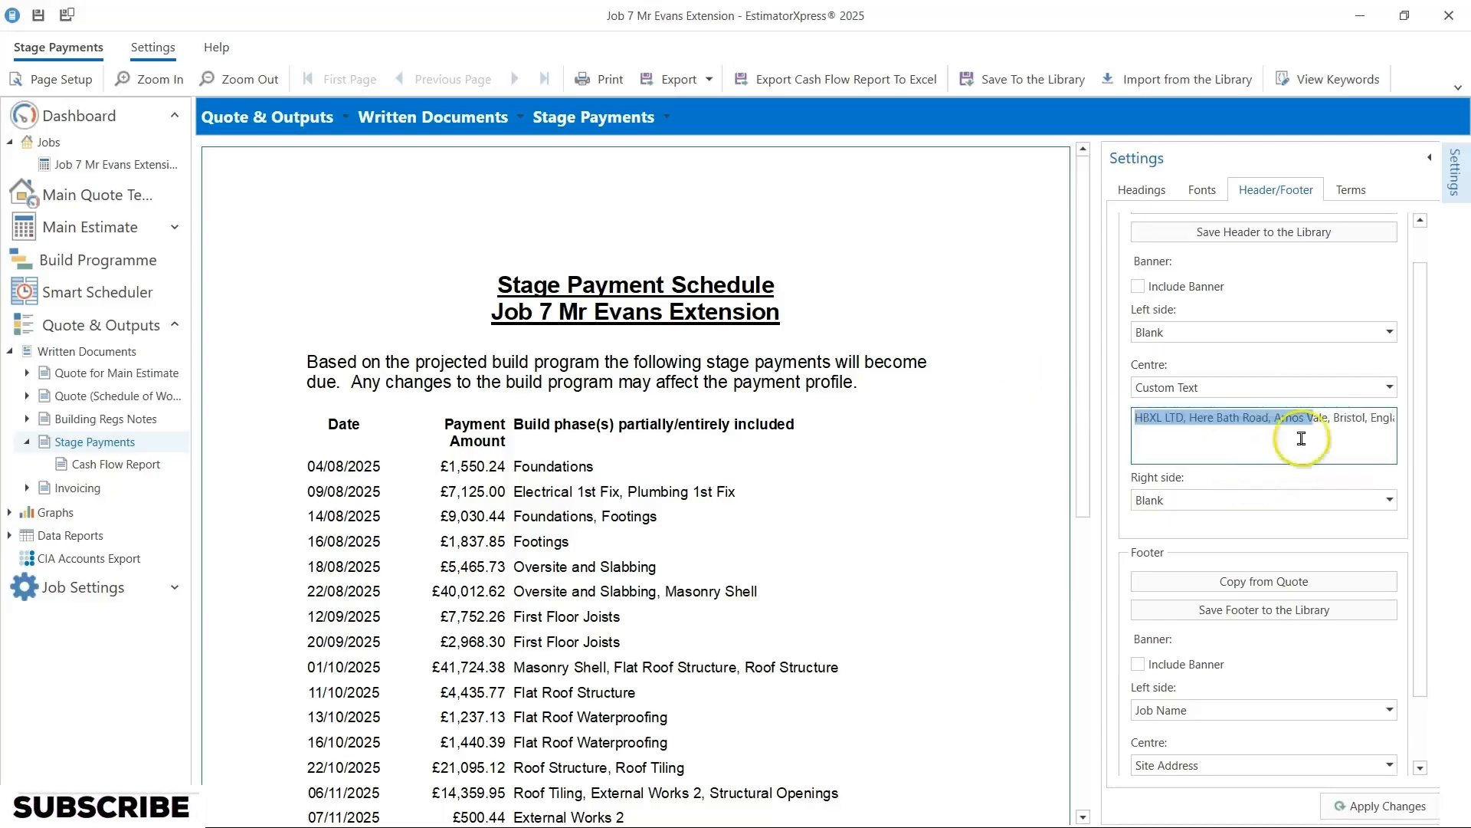
left_click(1243, 448)
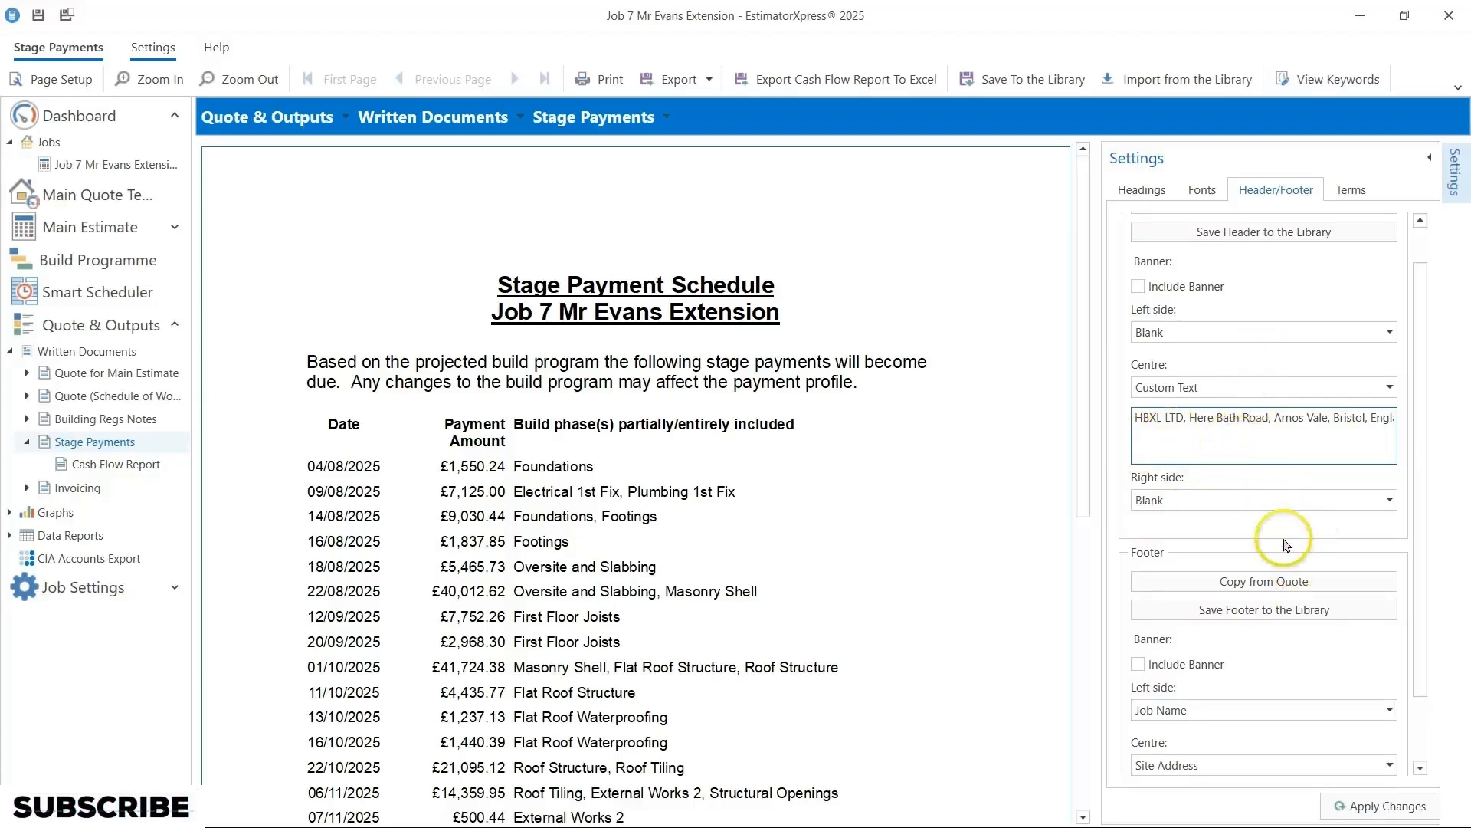
Step: Apply the changed settings to the stage payment schedule and review the document down to its footer
left_click(1376, 807)
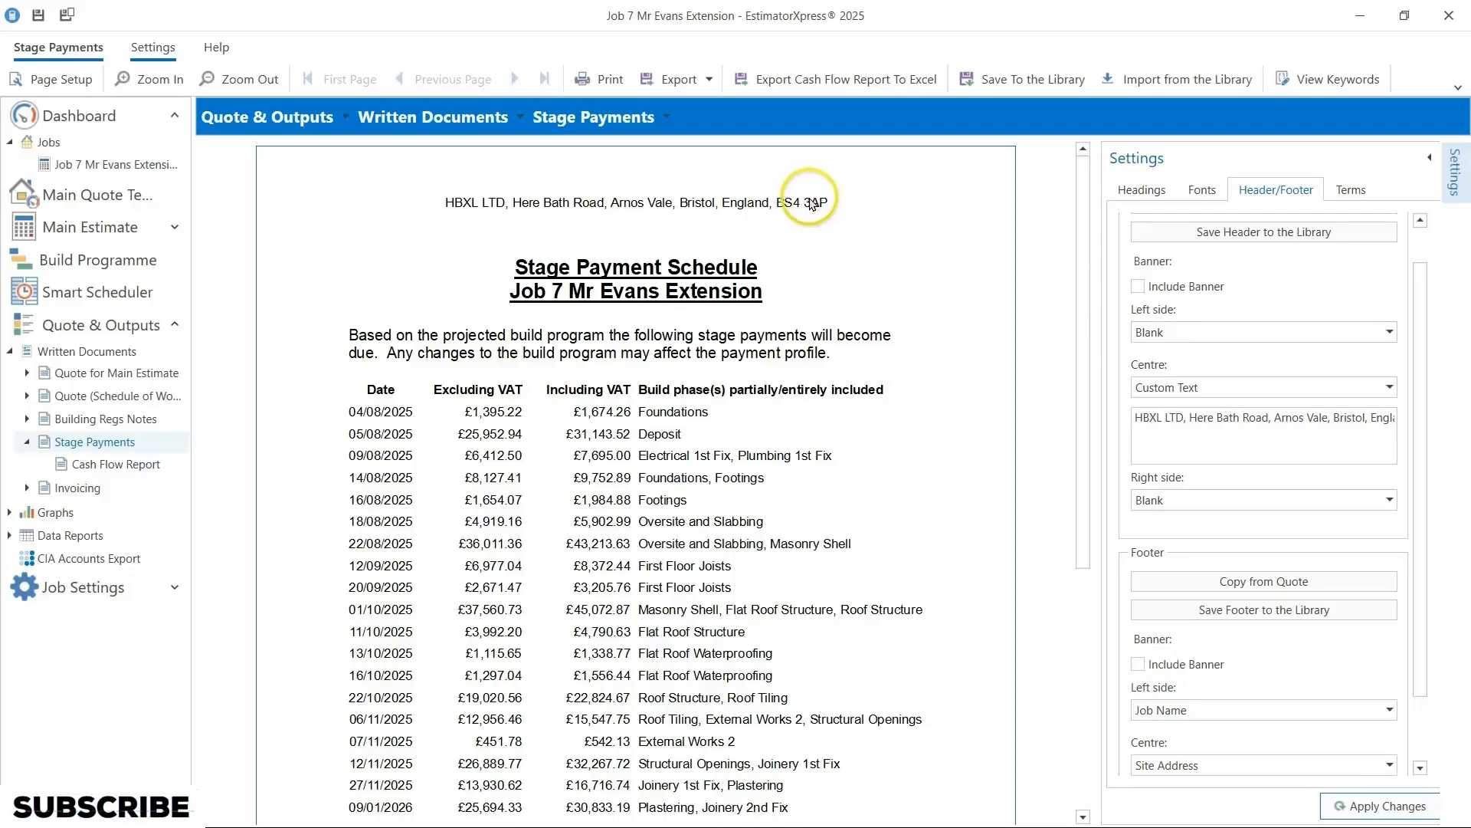
scroll(804, 230, "down", 3)
scroll(803, 266, "down", 3)
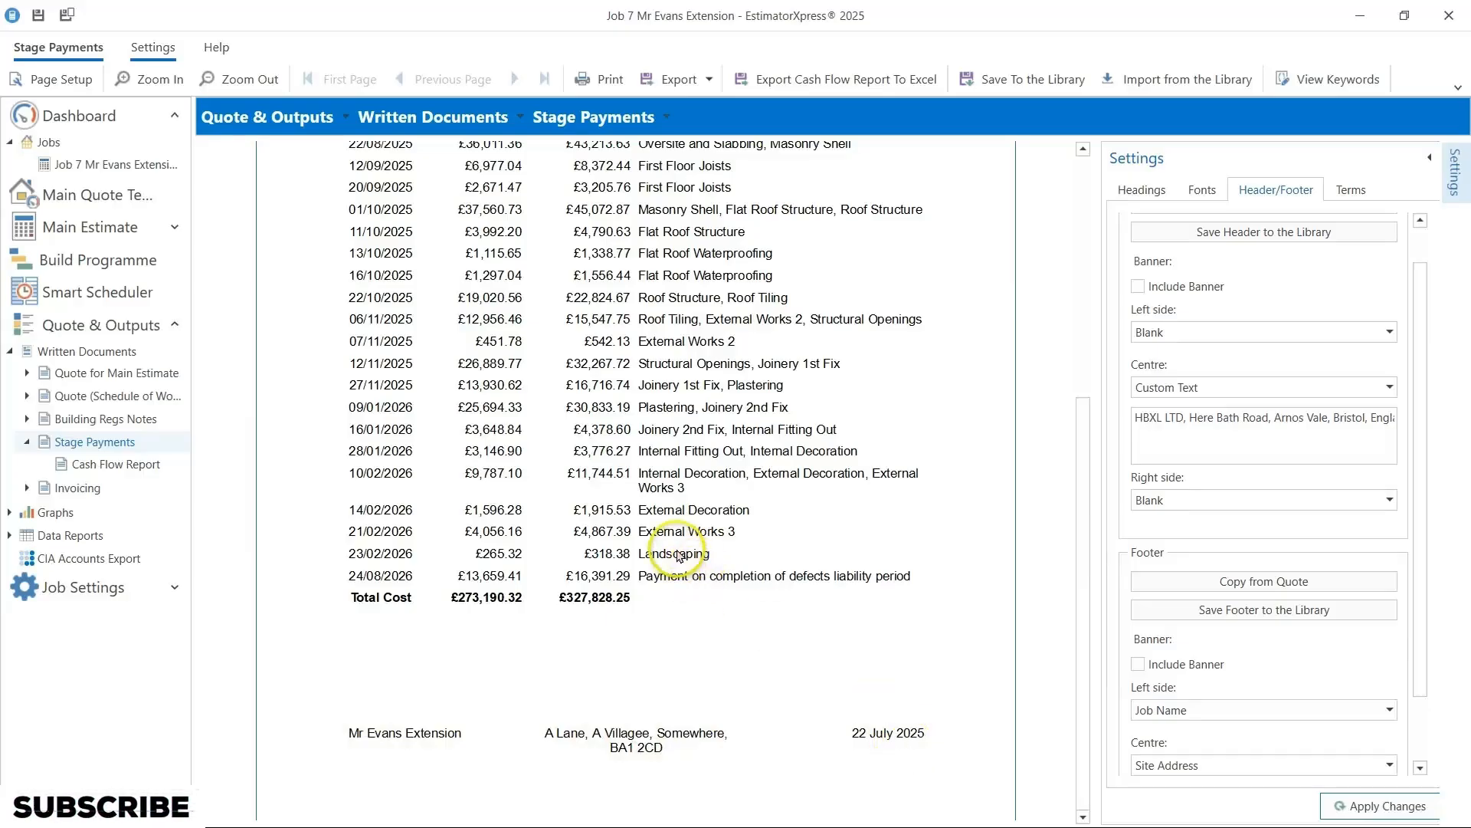
Step: Examine the font settings for the schedule's Normal style, including the available typefaces, sizes and colours, without changing them
scroll(685, 559, "up", 1)
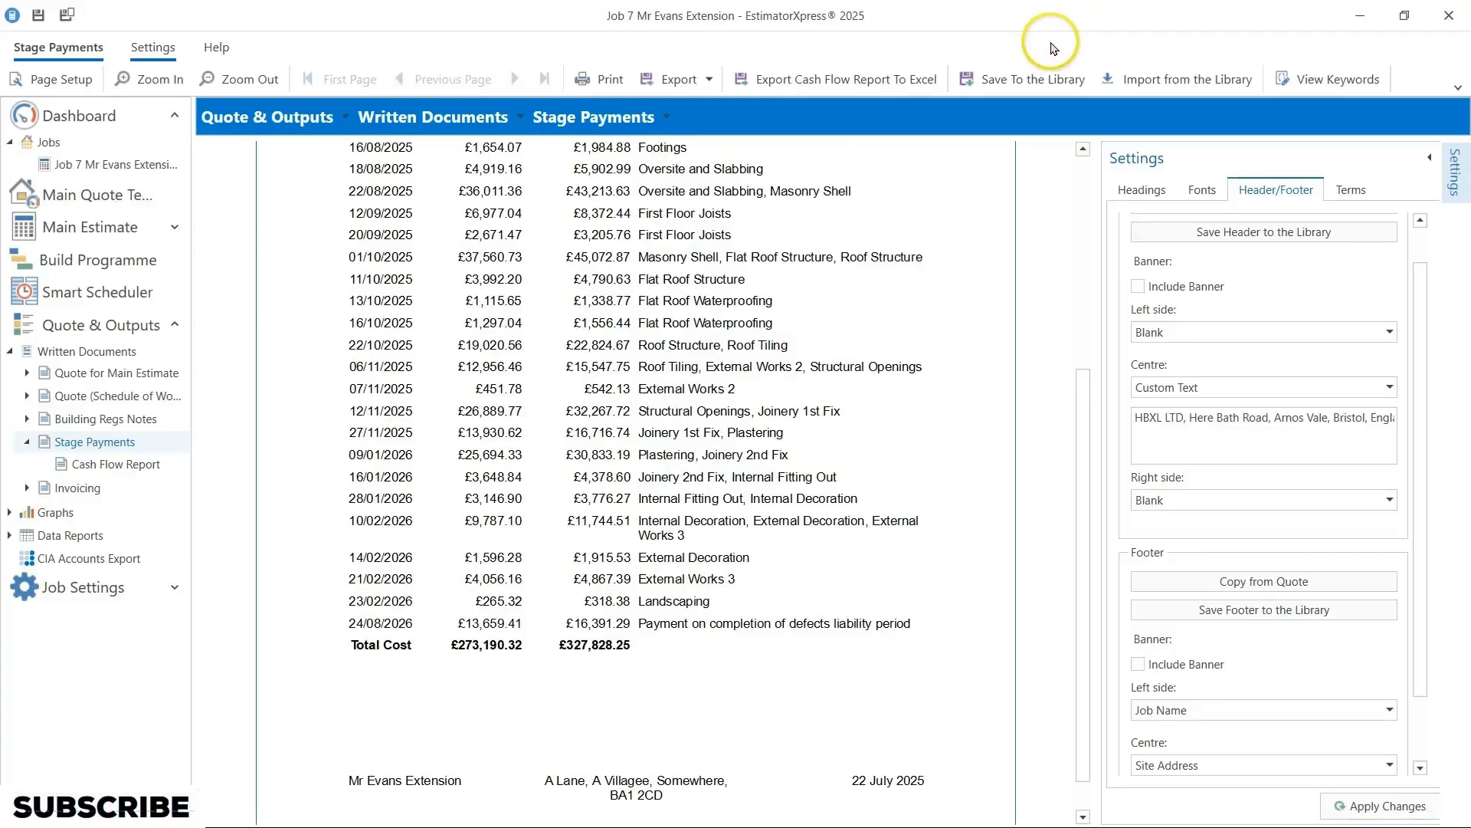
left_click(1202, 191)
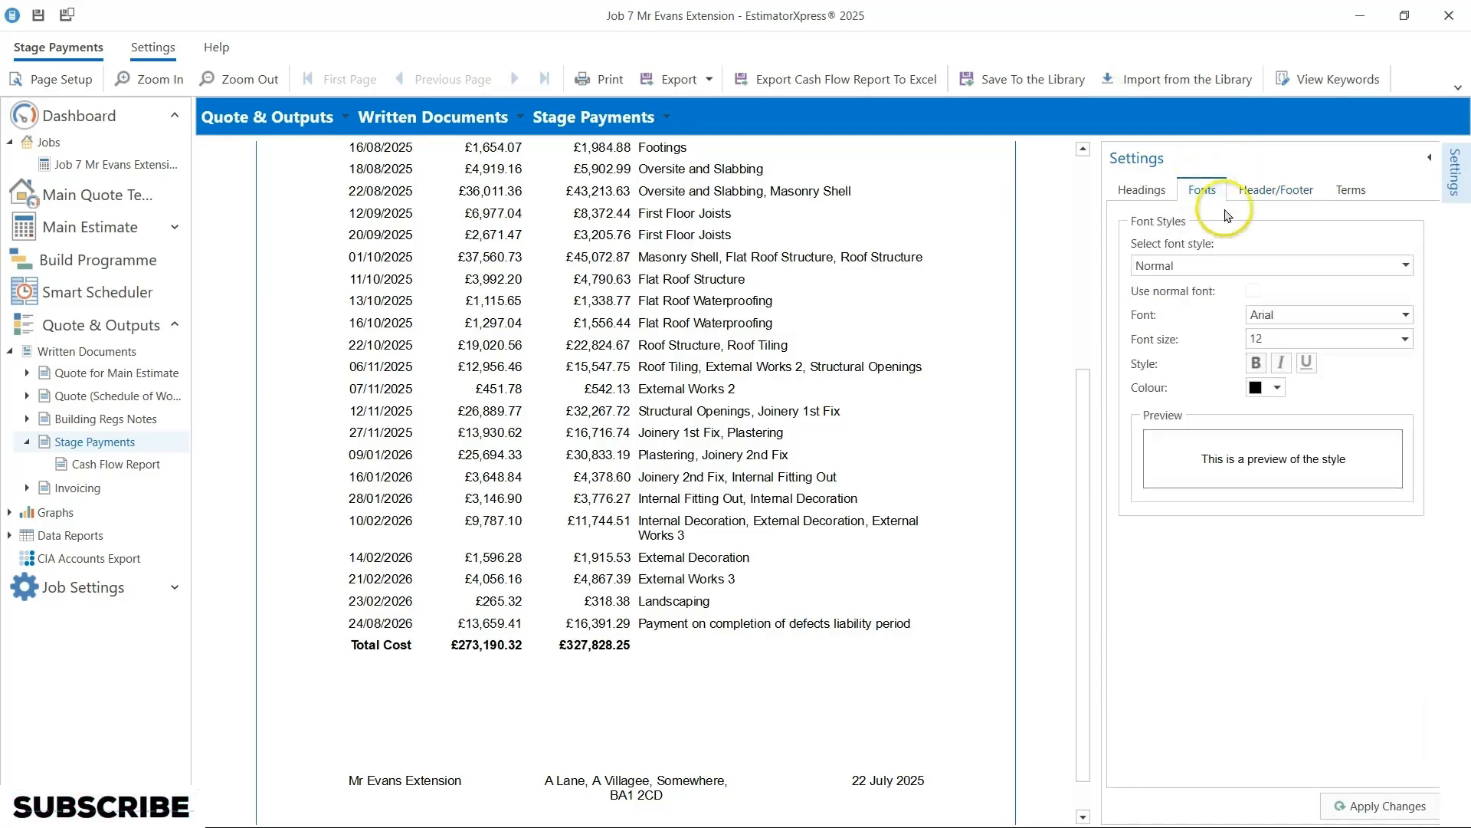
left_click(1408, 264)
left_click(1391, 262)
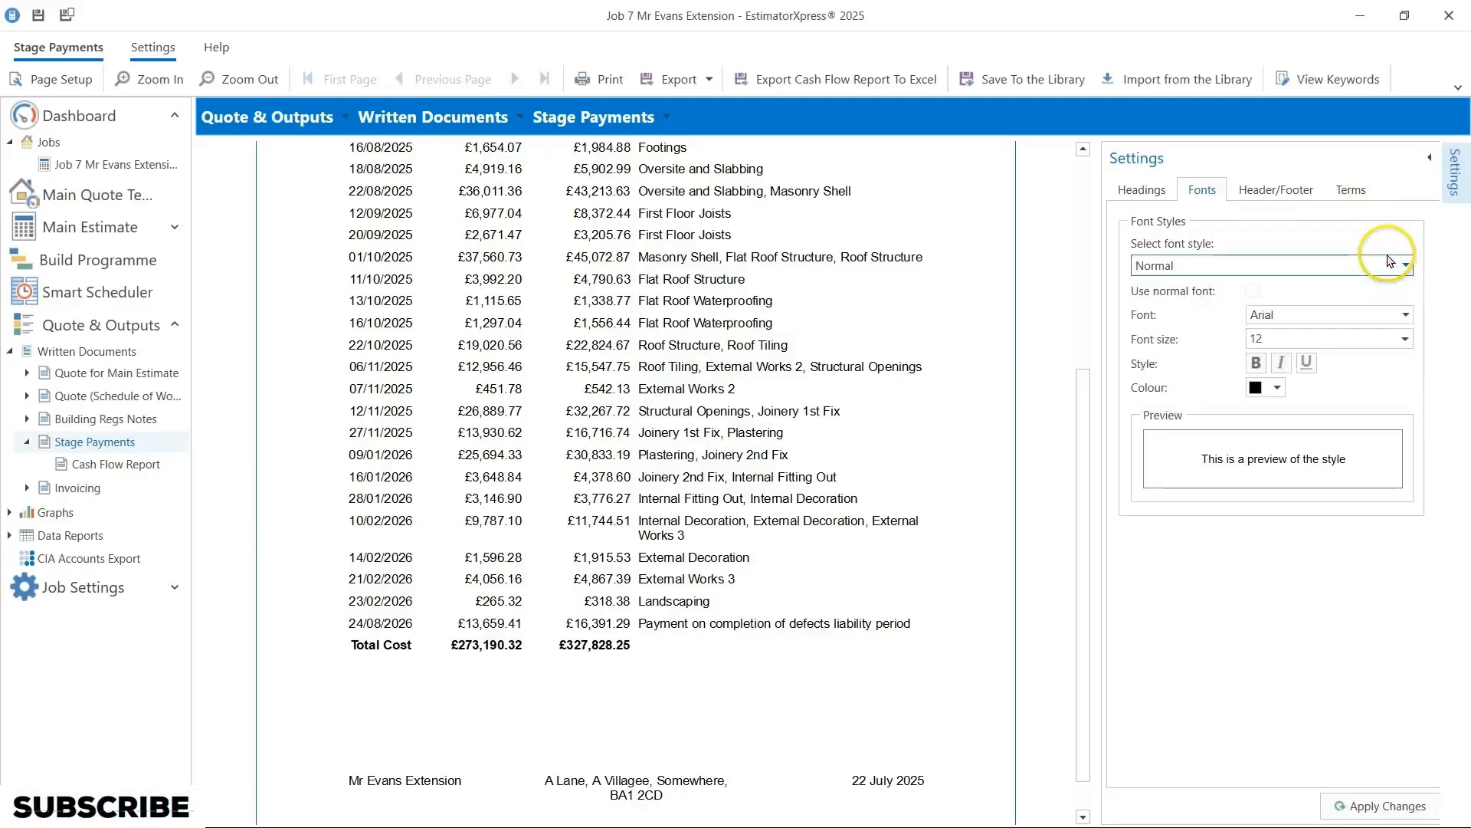
left_click(1407, 316)
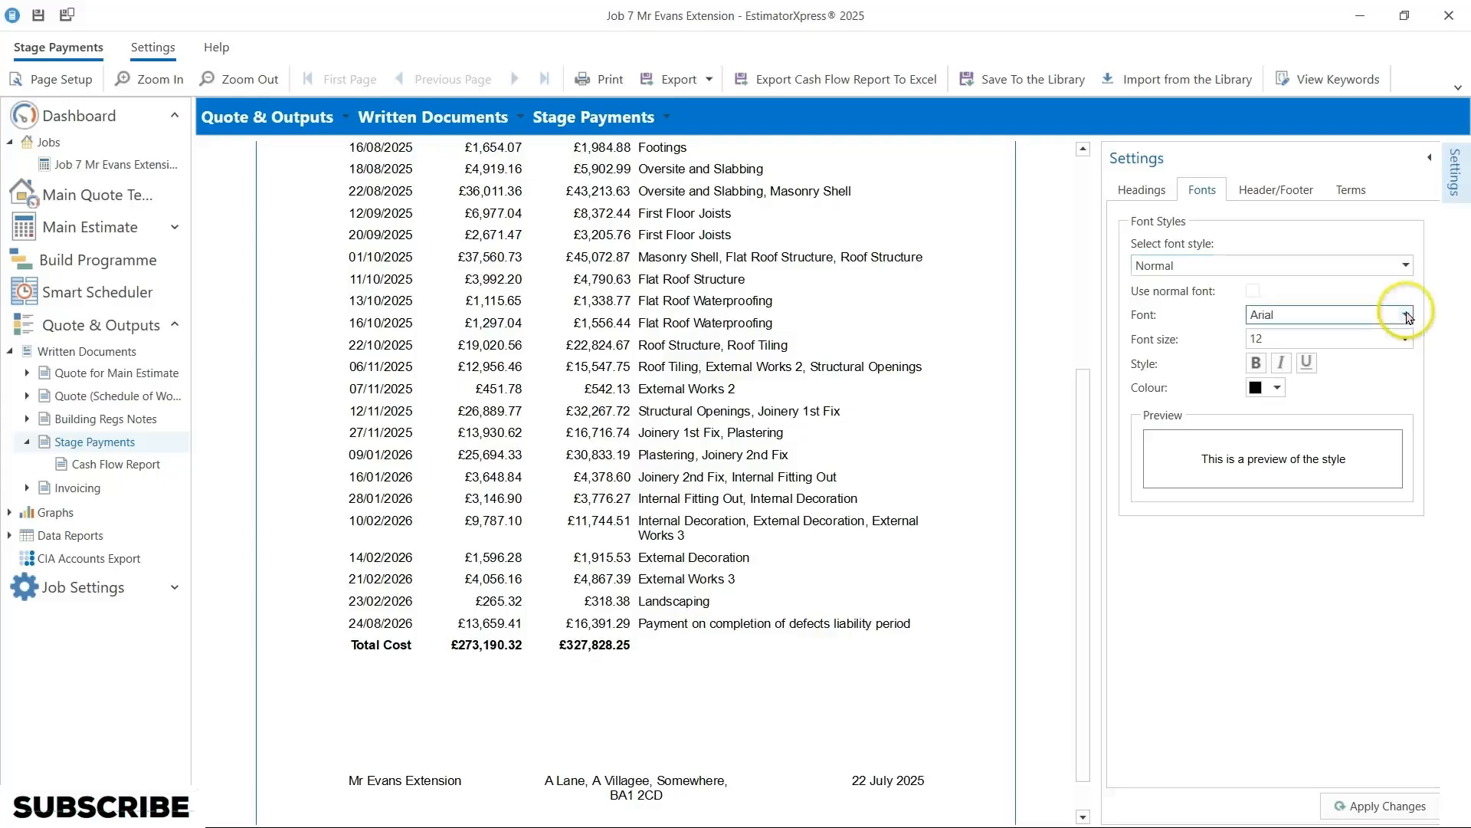
left_click(1407, 315)
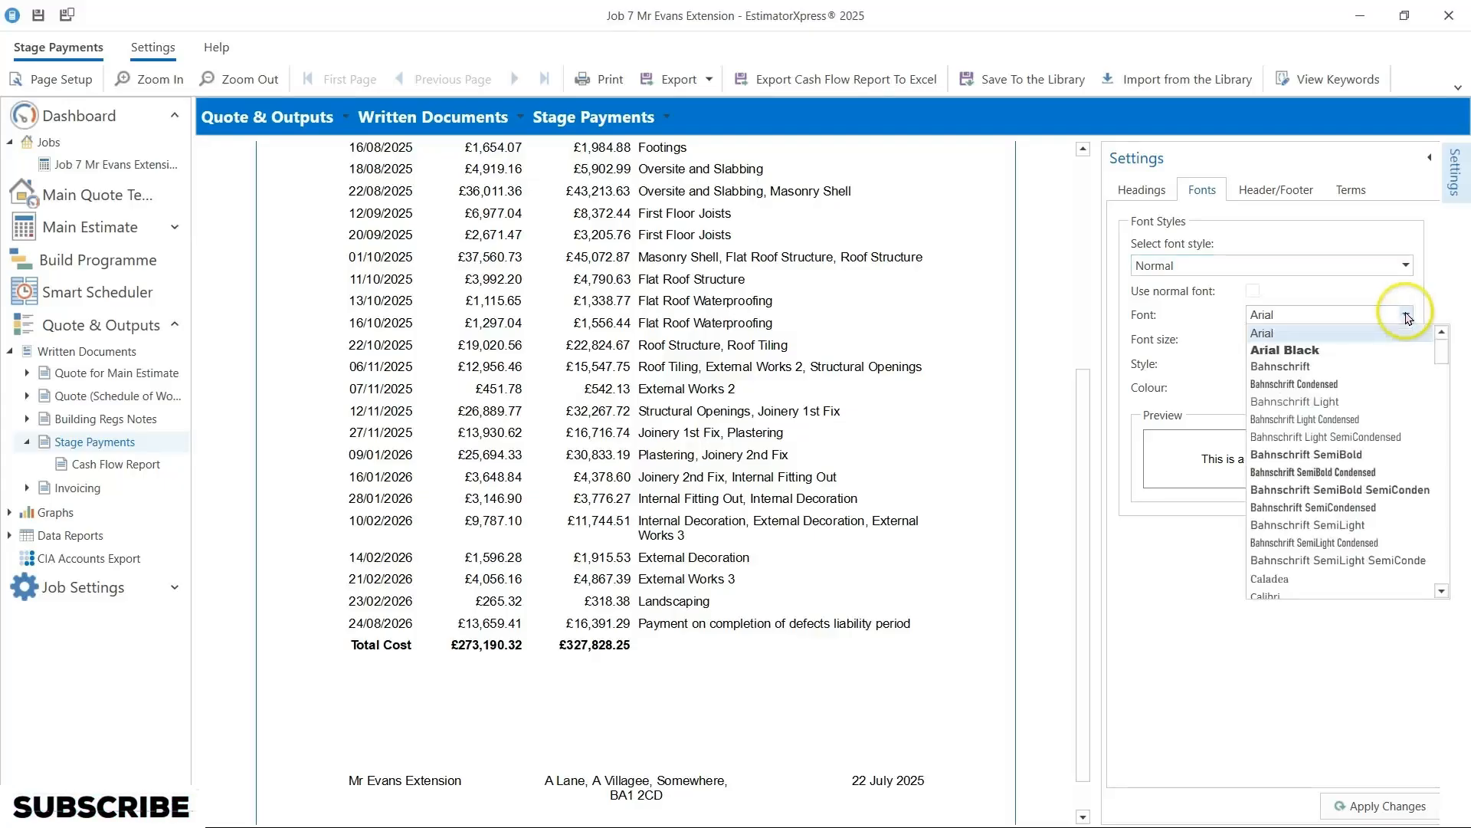
left_click(1407, 315)
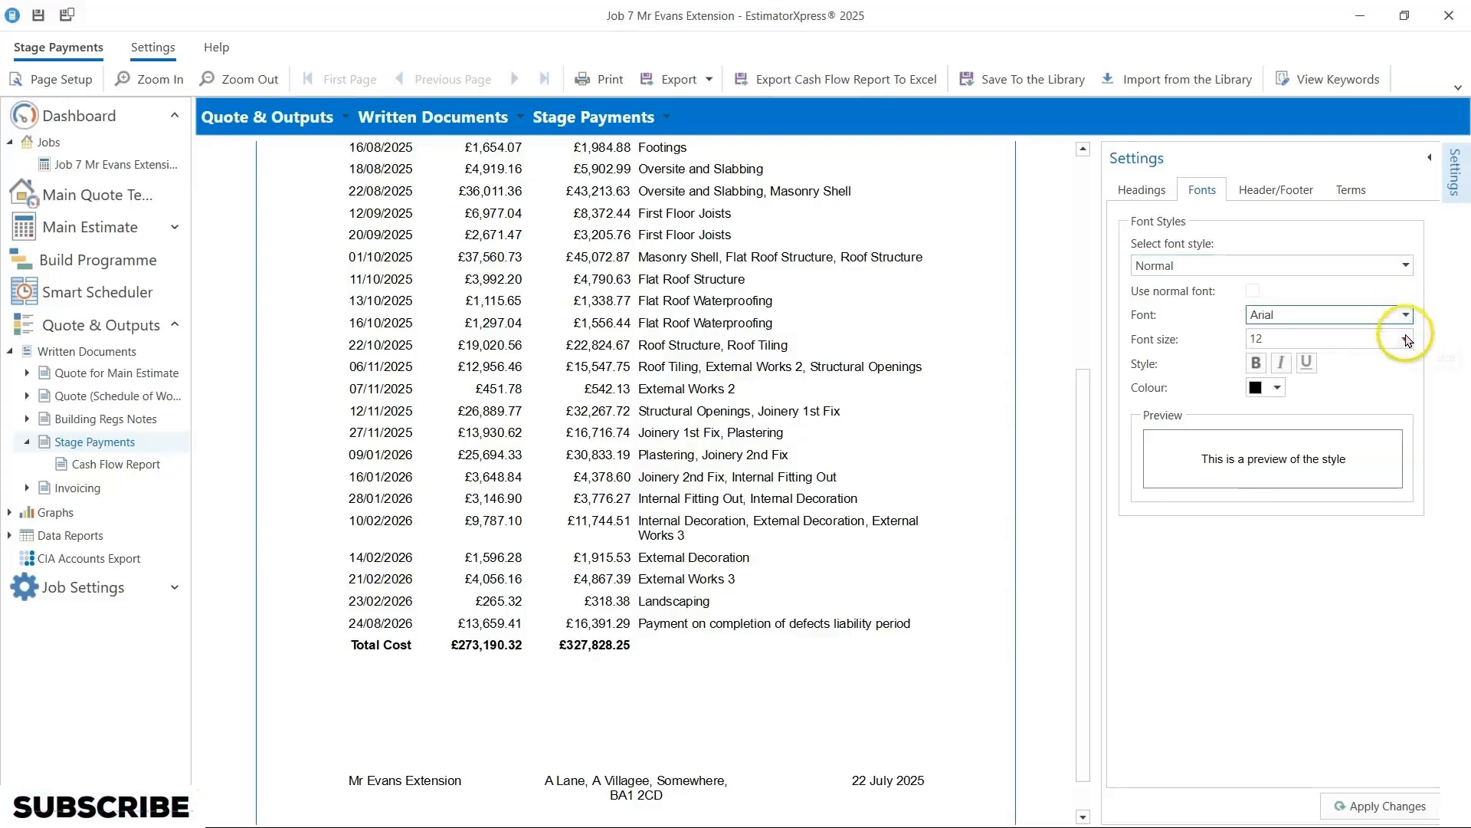
left_click(1407, 339)
left_click(1407, 338)
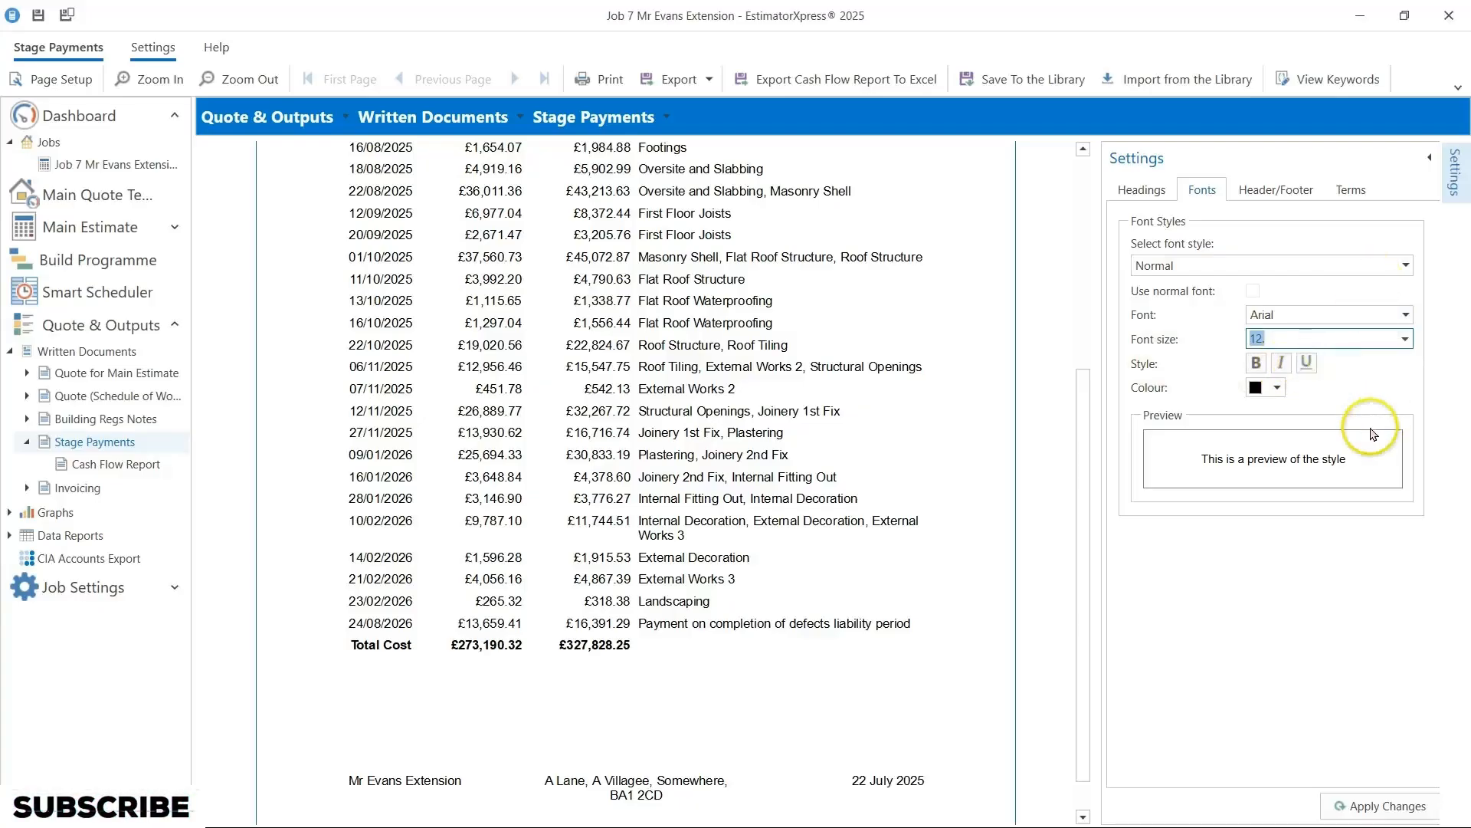
left_click(1277, 389)
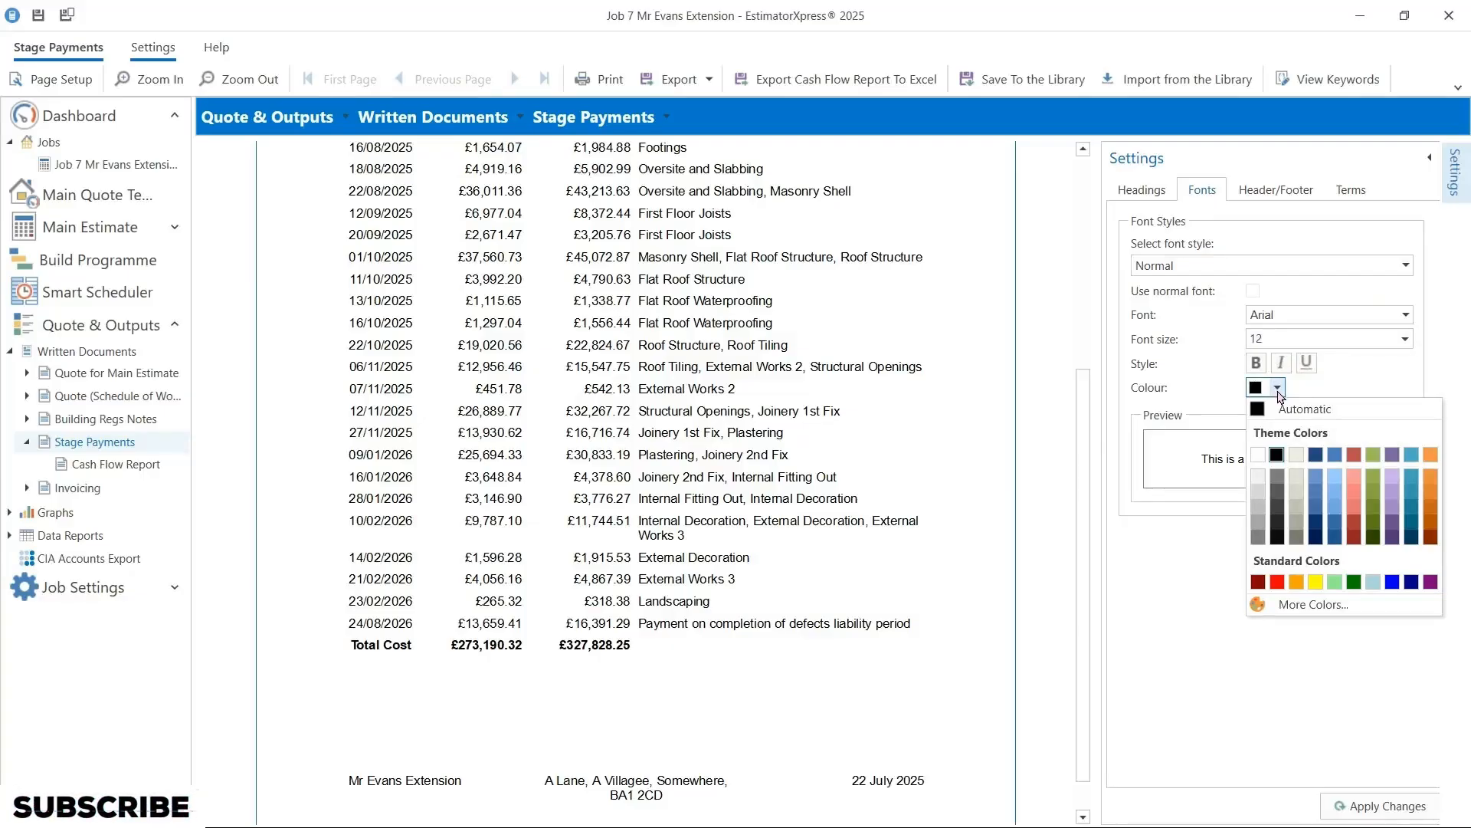
left_click(578, 481)
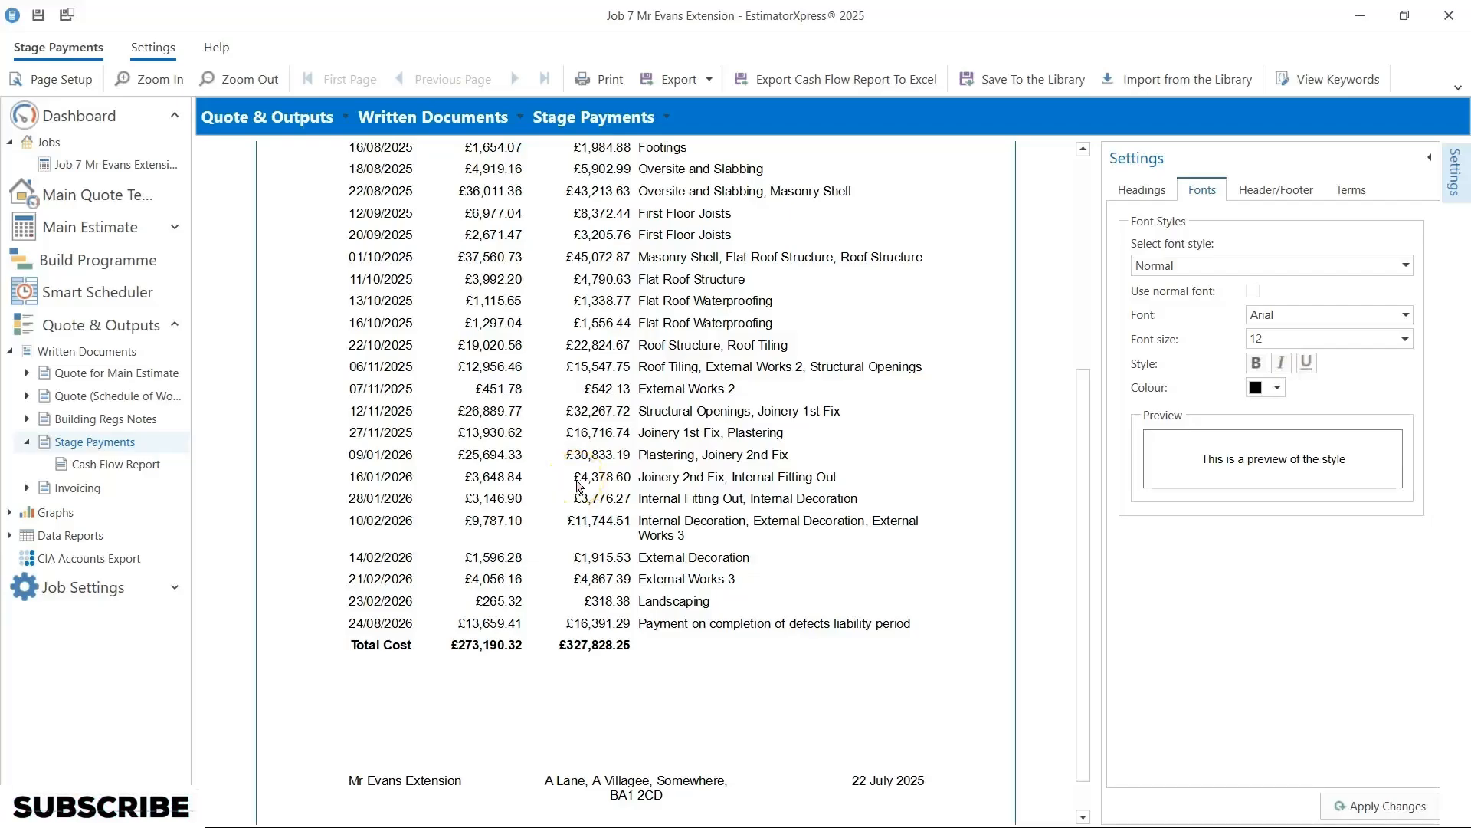
Step: Check the schedule's title and opening paragraph settings, apply the settings, and review the document from header to footer
left_click(1138, 191)
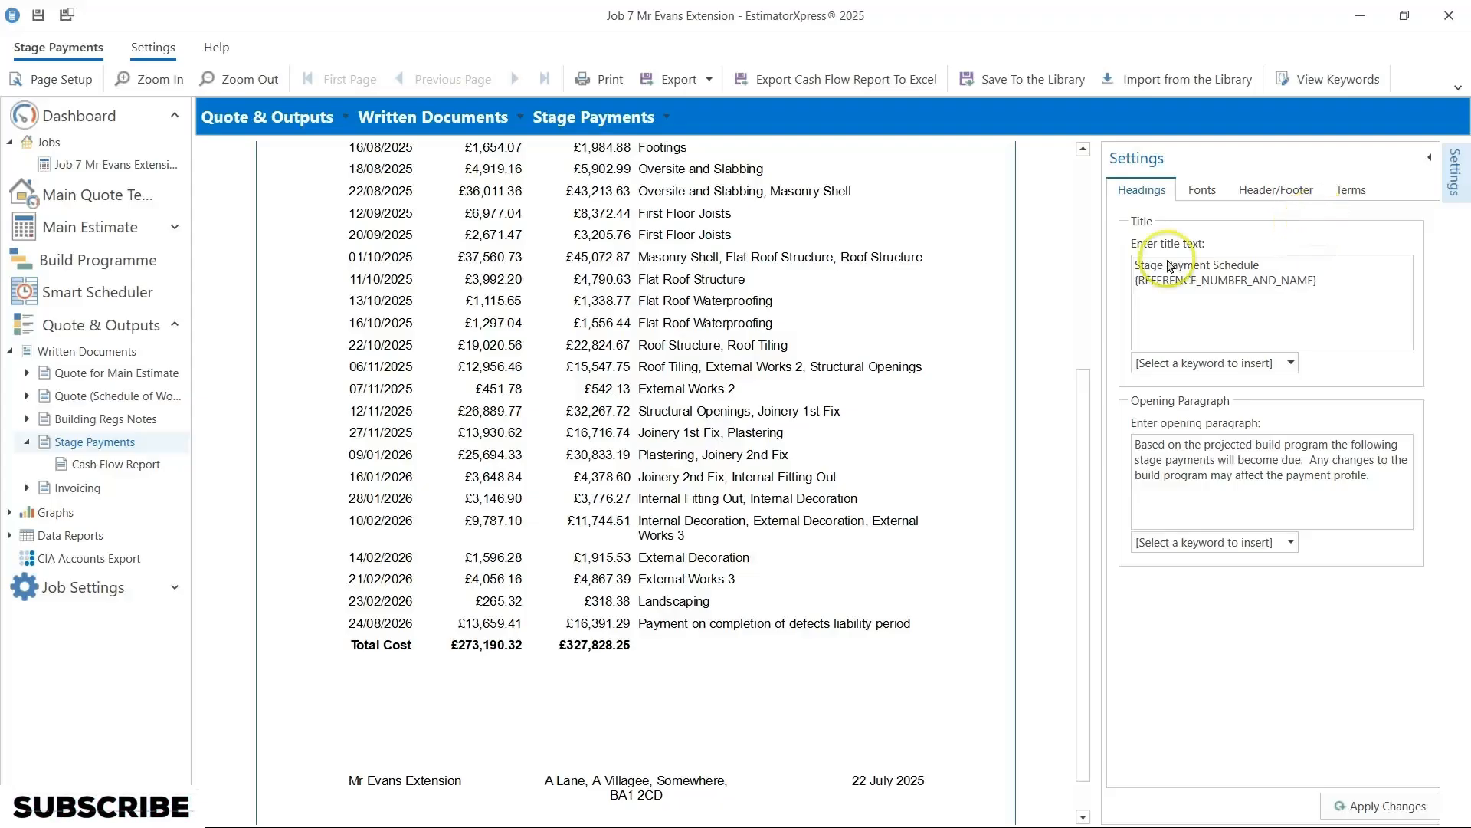
scroll(646, 534, "up", 5)
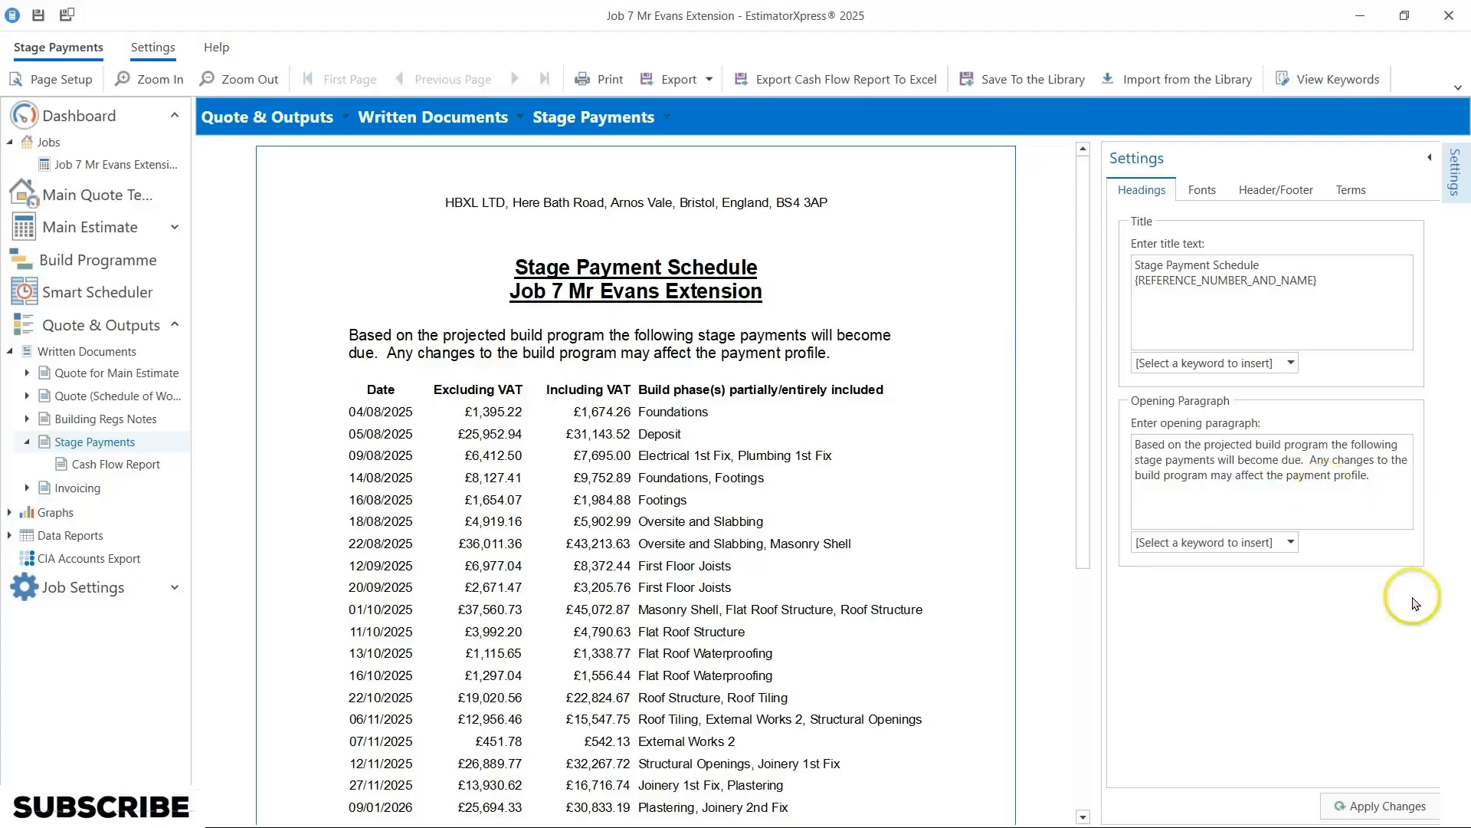
left_click(1412, 806)
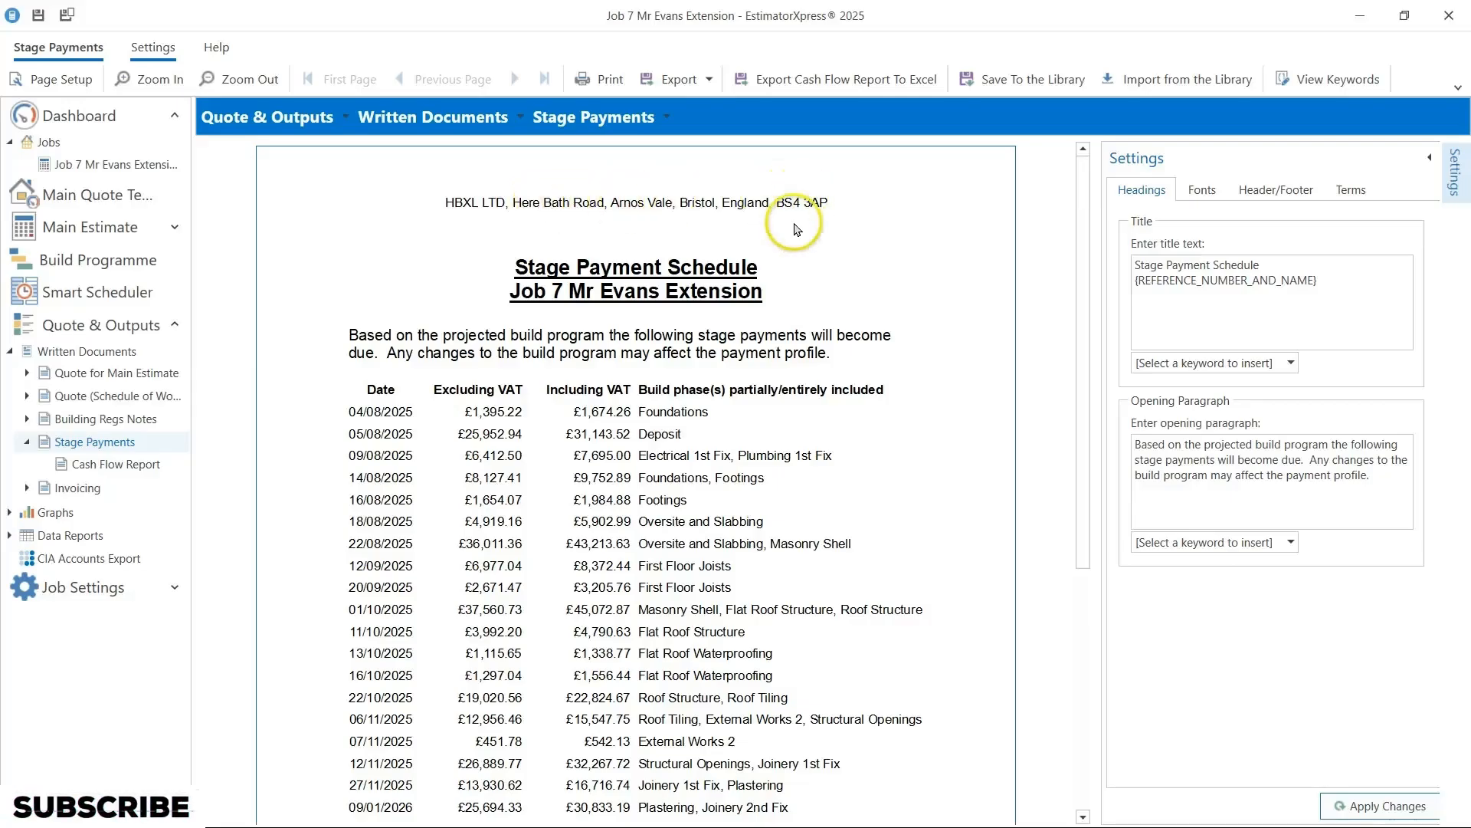
scroll(889, 195, "down", 5)
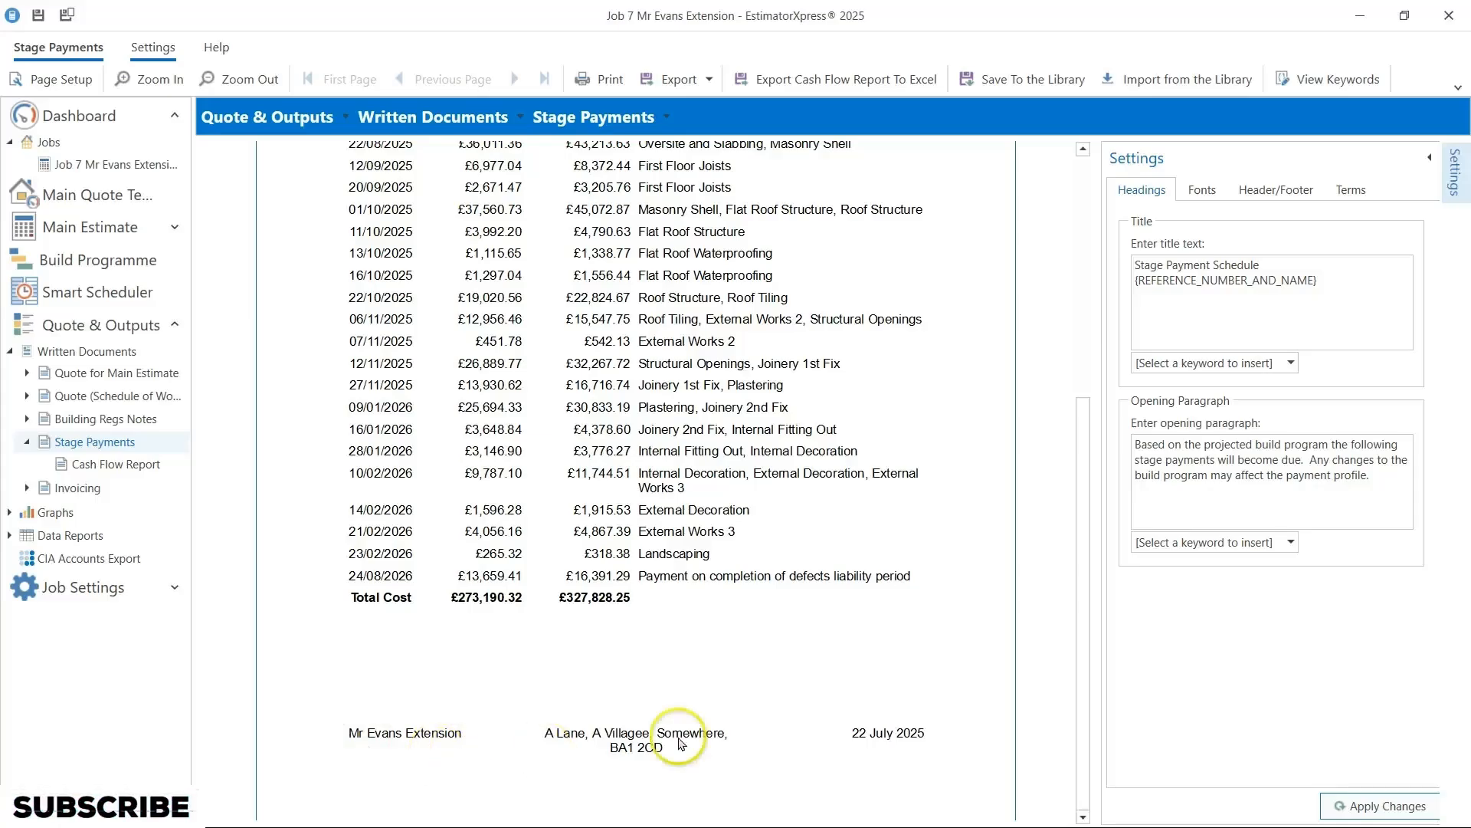
scroll(850, 701, "up", 3)
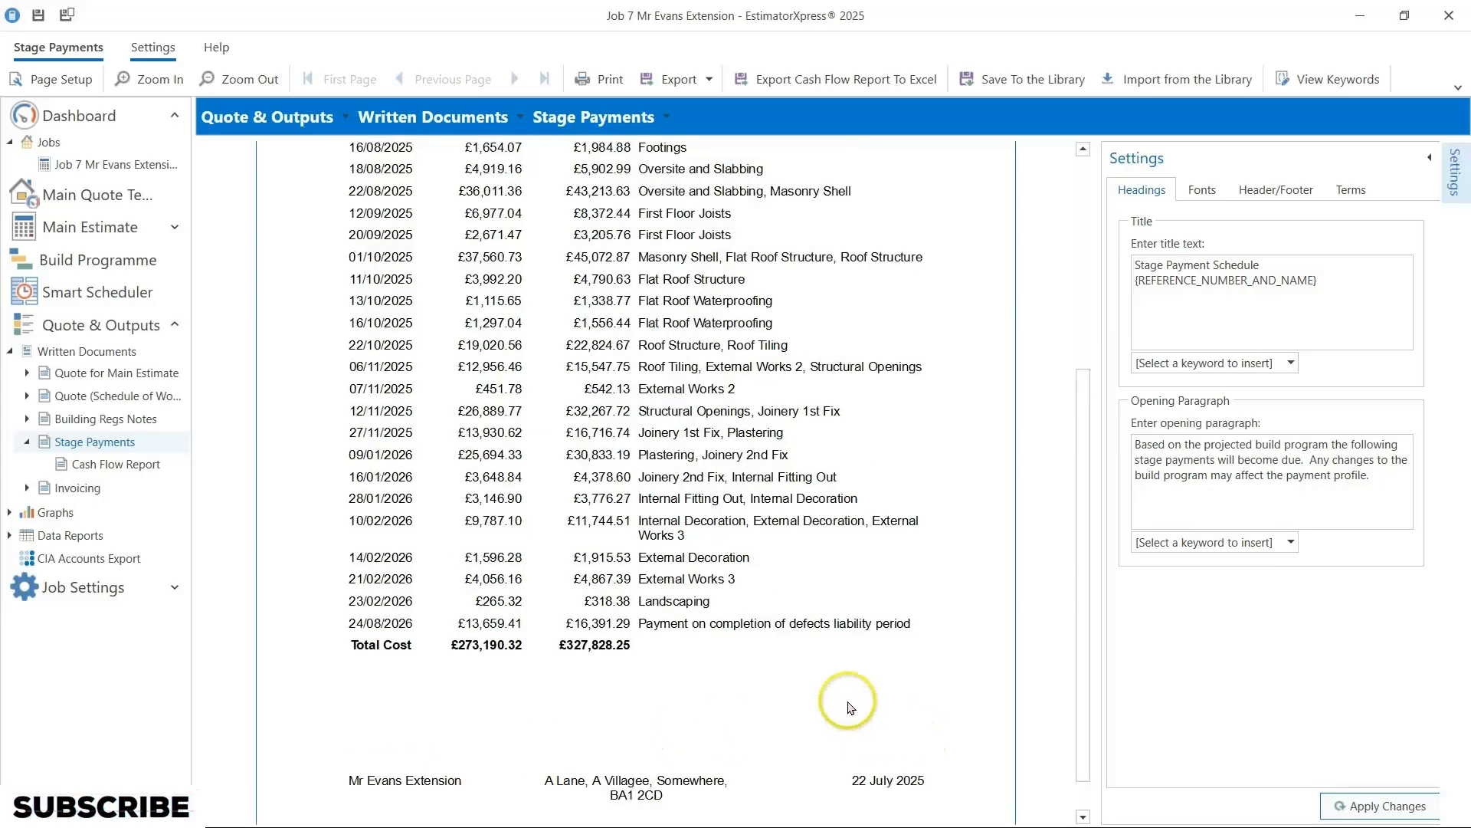
scroll(848, 704, "up", 2)
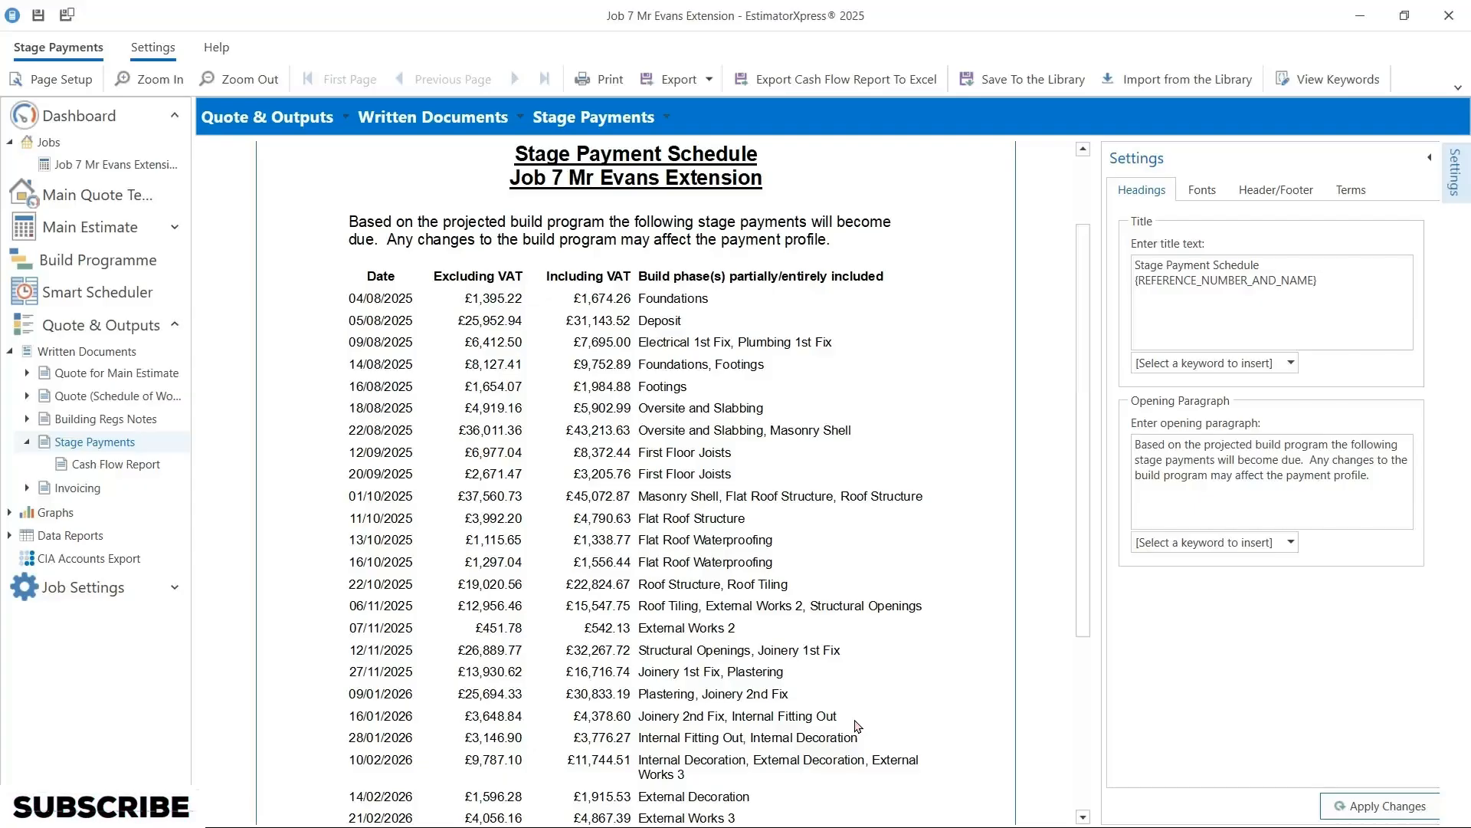
Step: Open the Cash Flow Report, check its VAT quarter end options, and apply the cost and payment settings
left_click(714, 613)
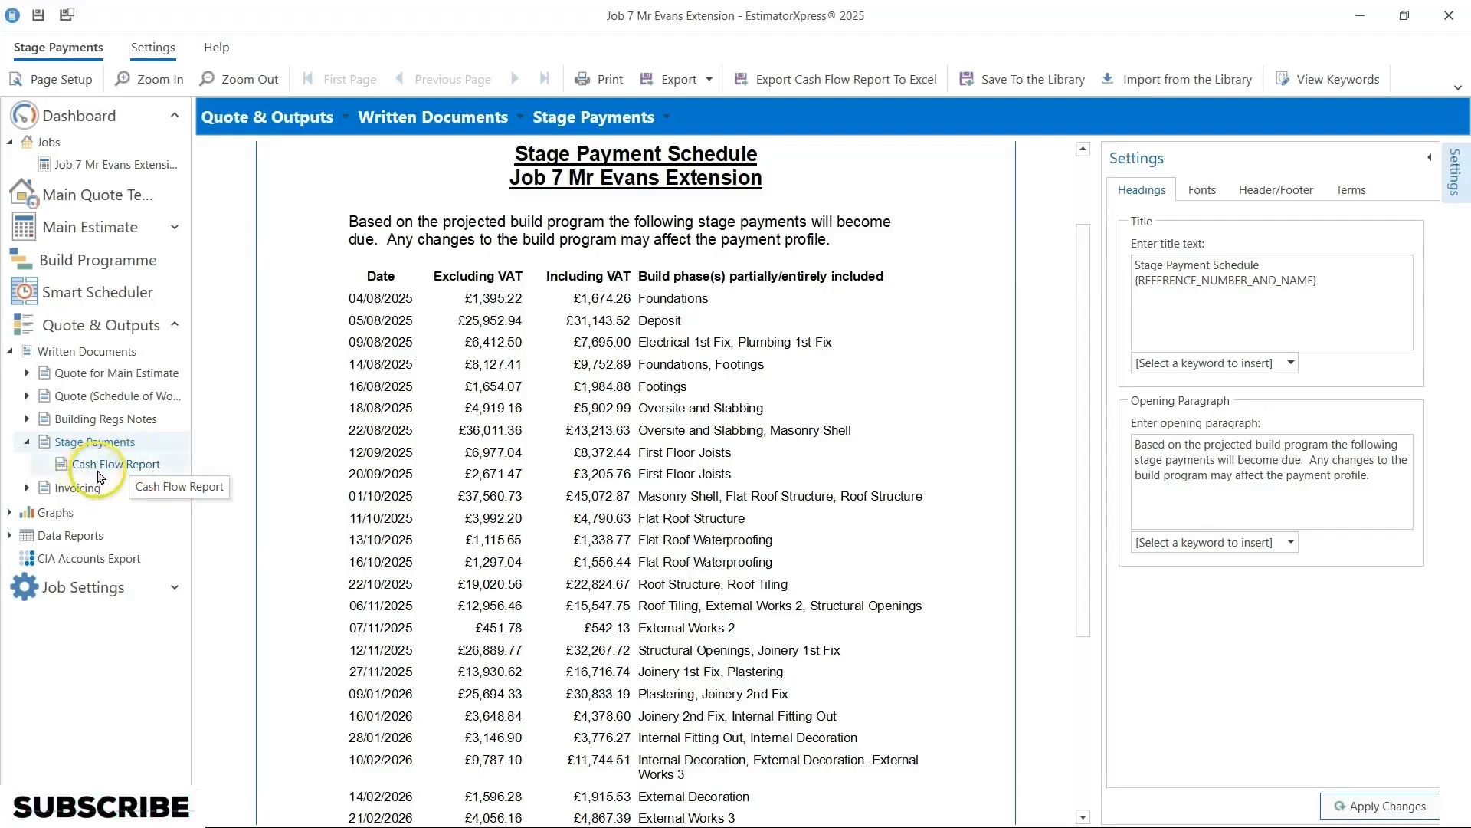
left_click(608, 420)
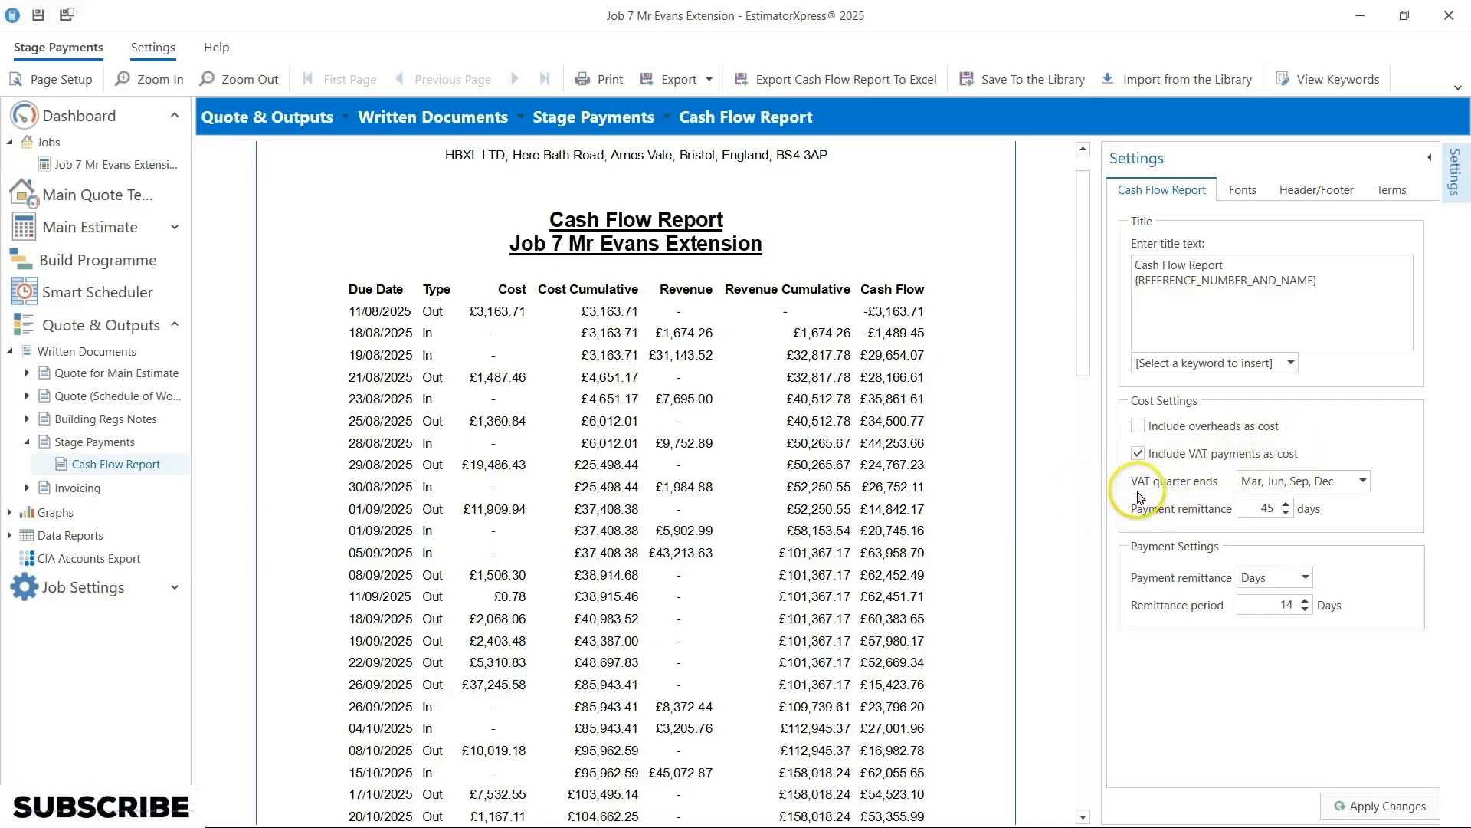
left_click(1288, 481)
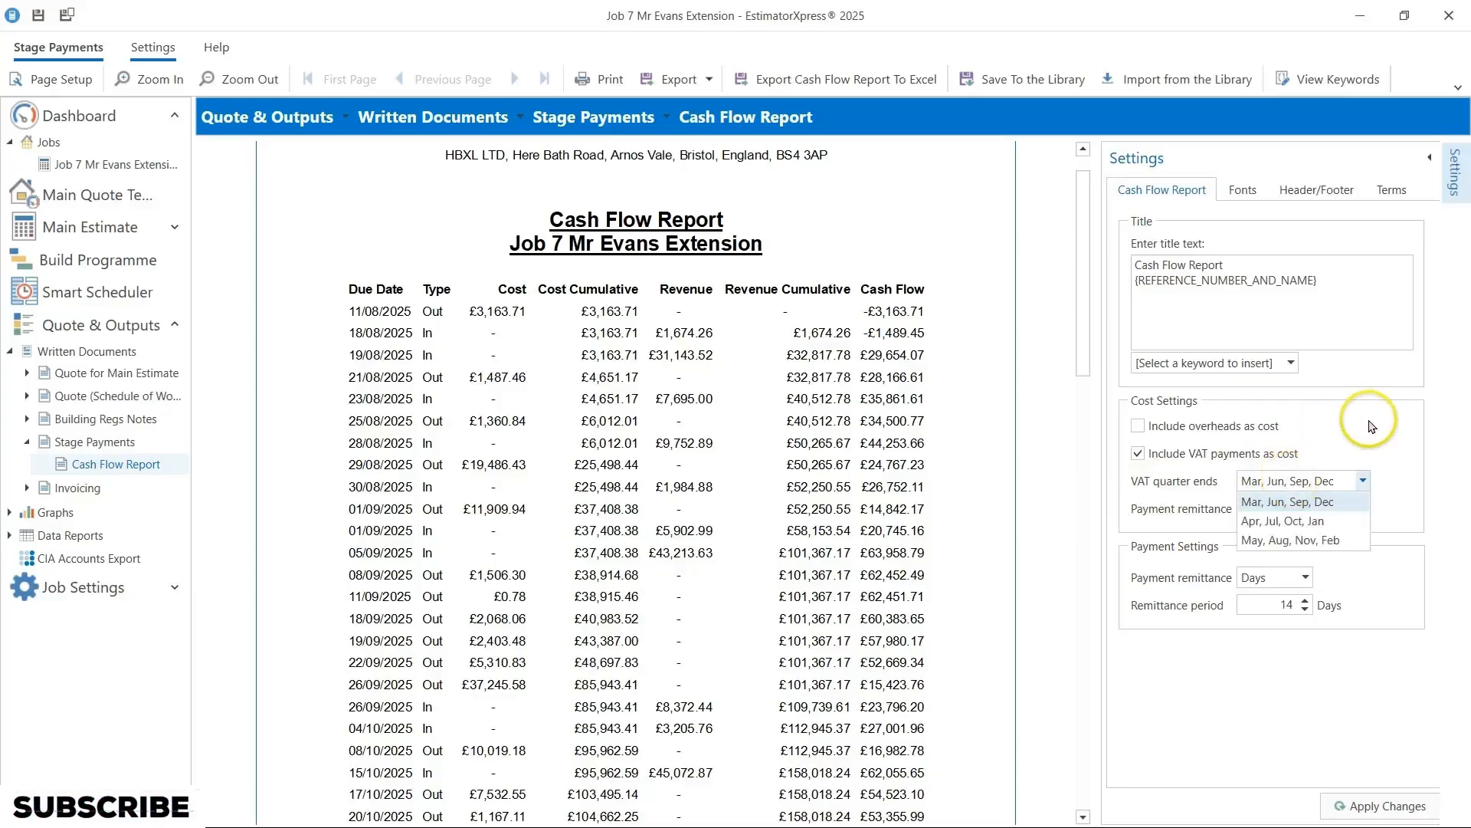
left_click(1138, 521)
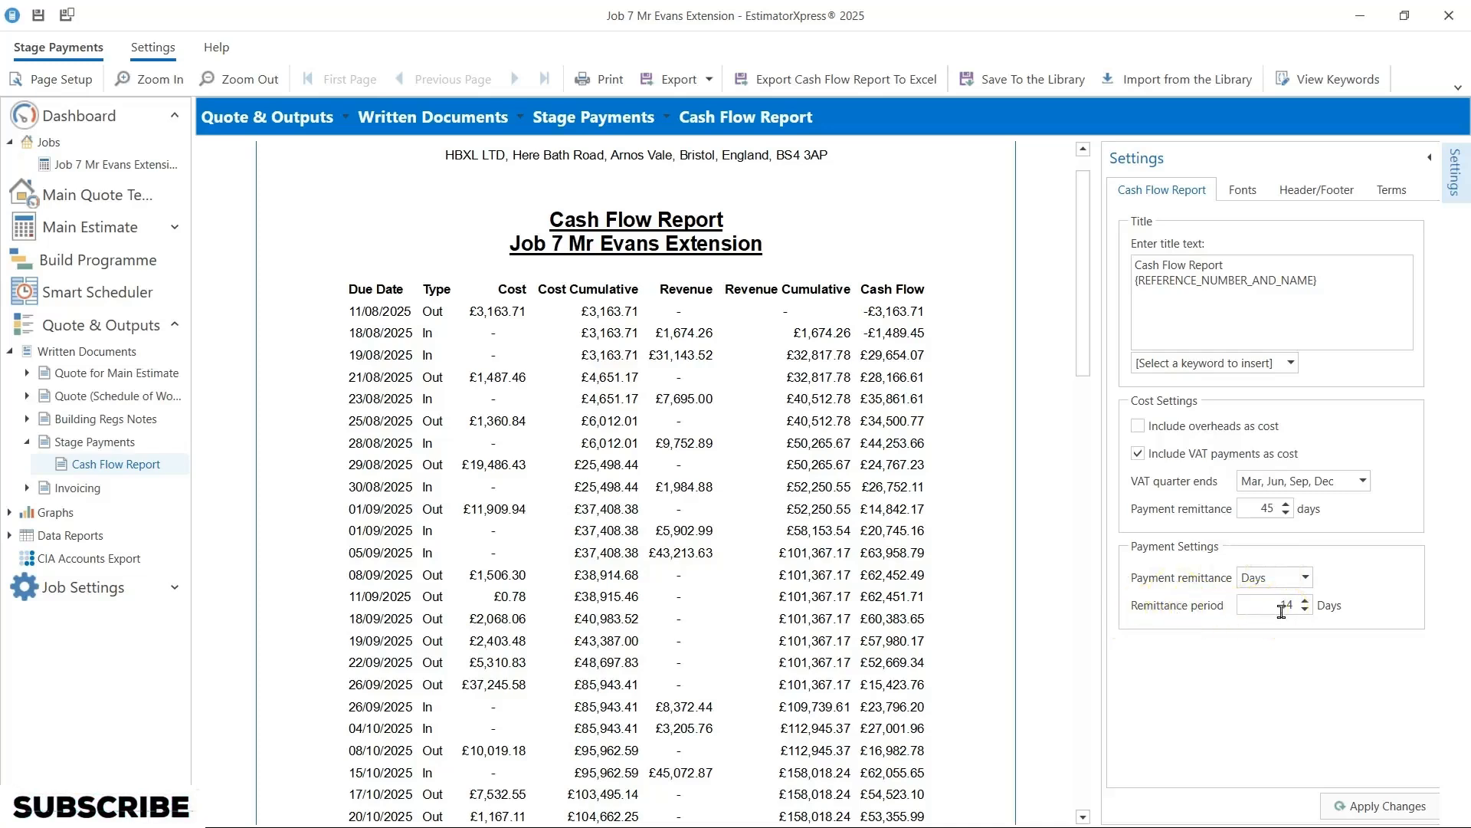
left_click(1378, 806)
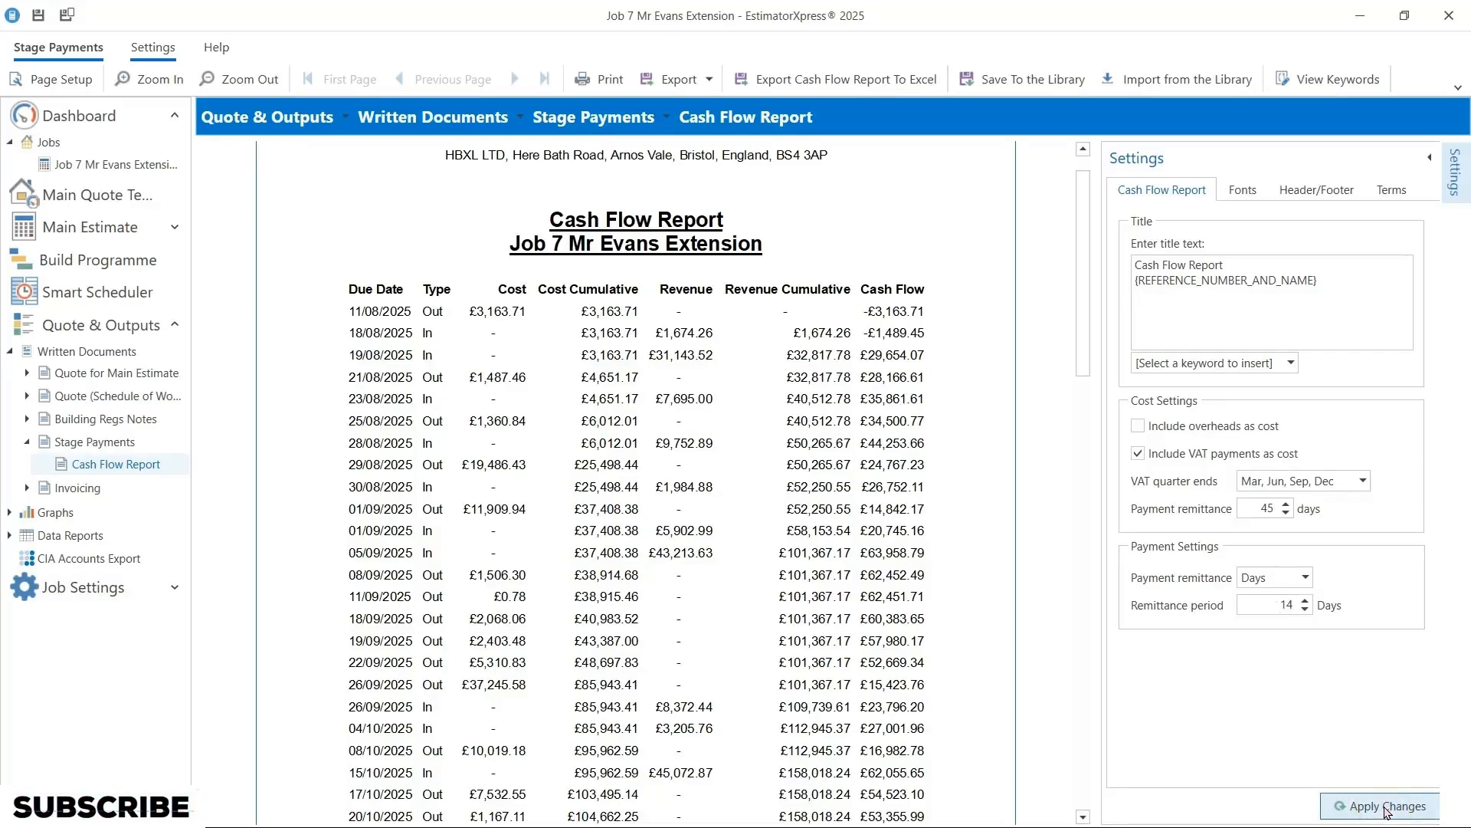
left_click(1000, 179)
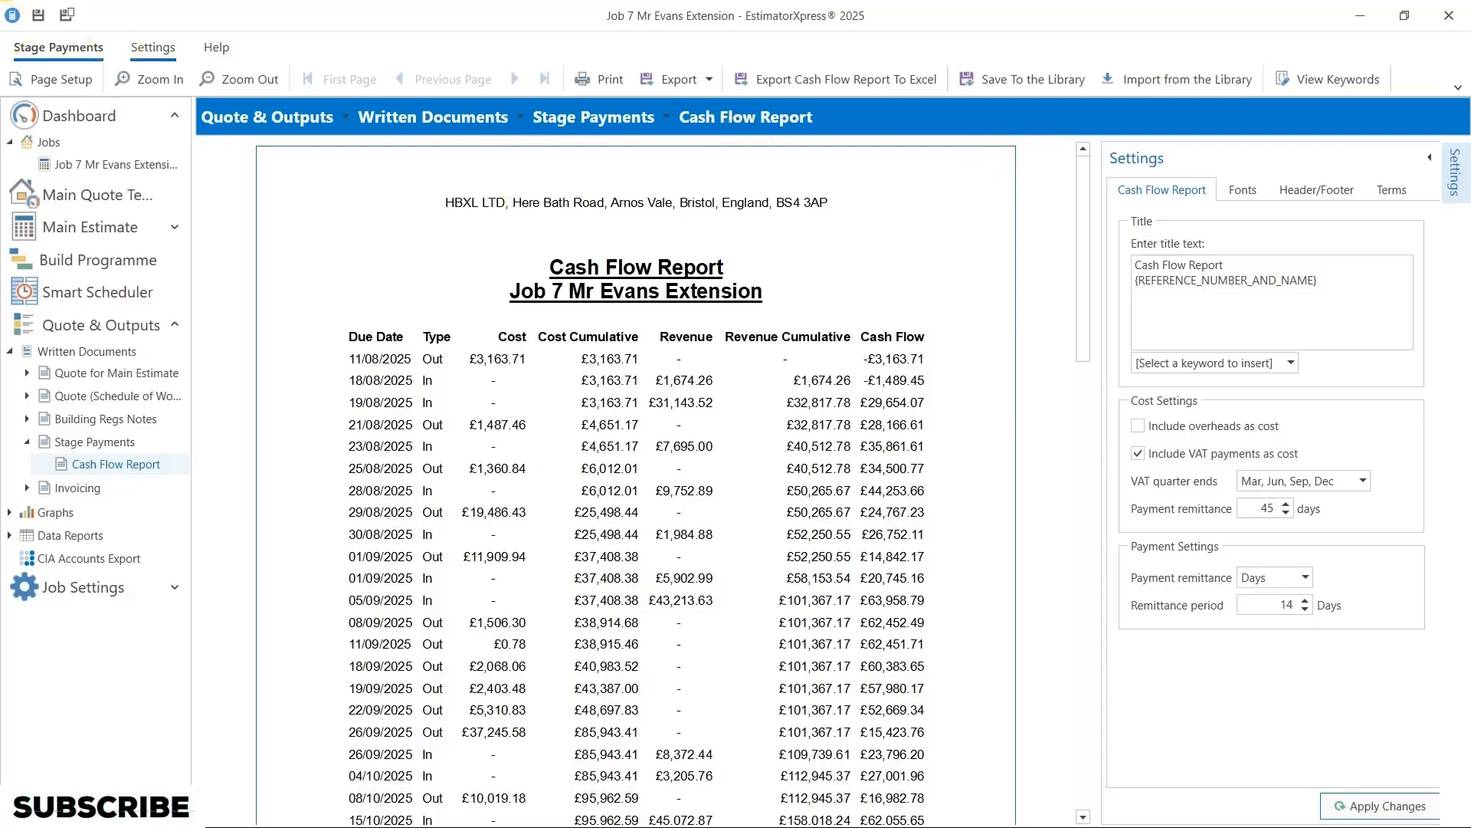
Step: Look through both pages of the Cash Flow Report, trying the zoom and page navigation
left_click(171, 84)
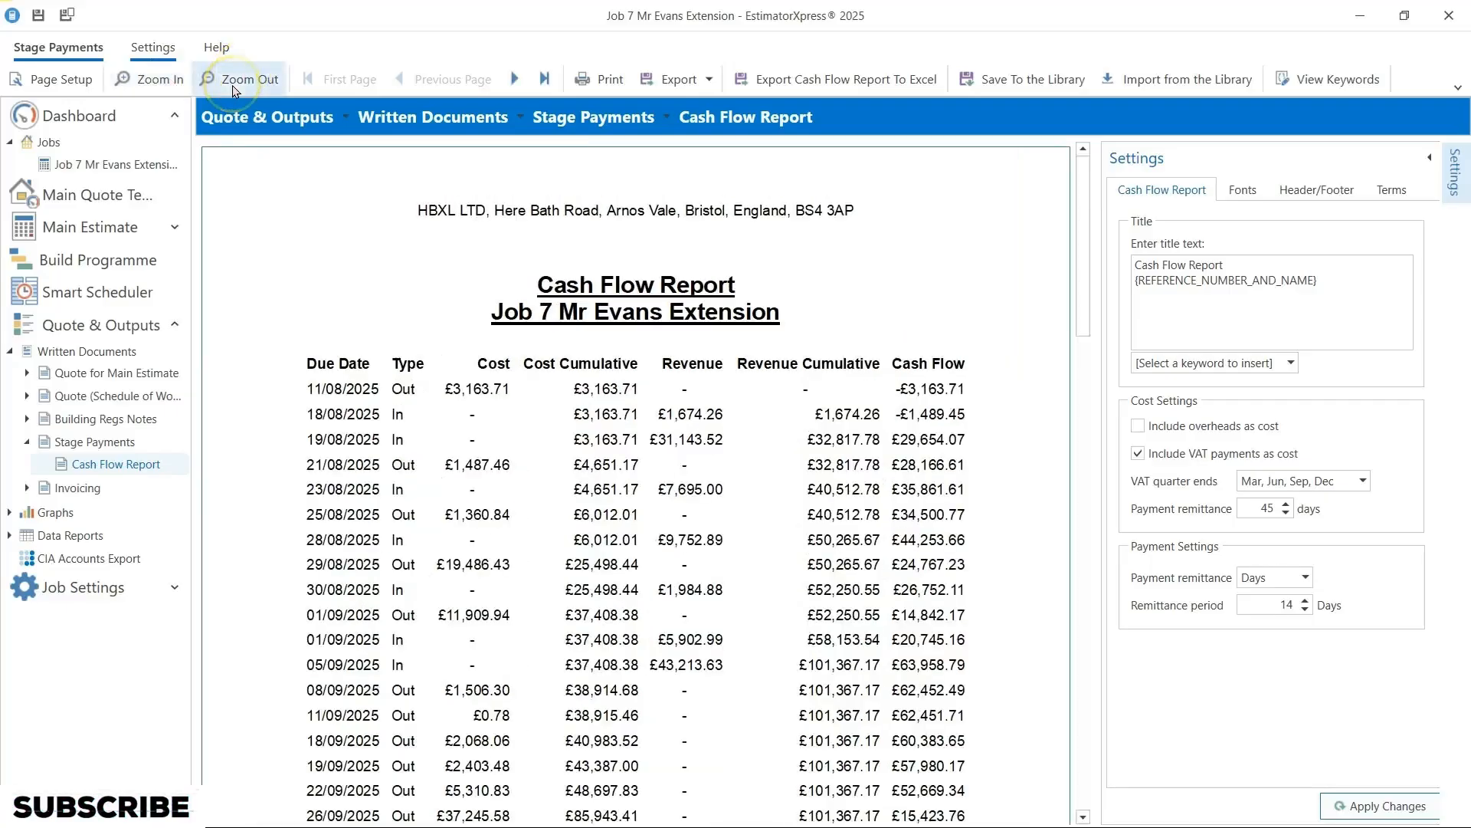
left_click(234, 86)
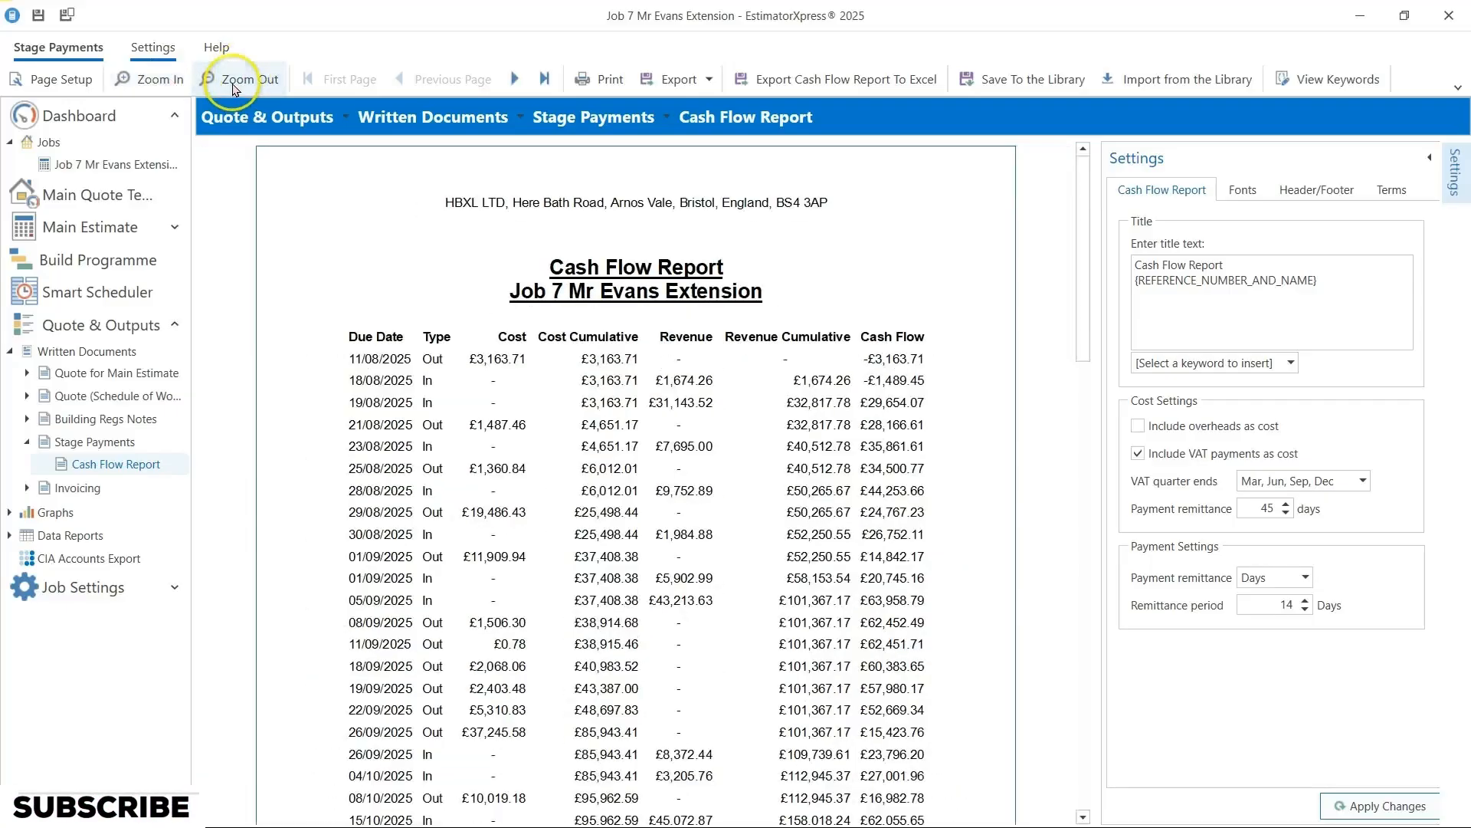
left_click(512, 80)
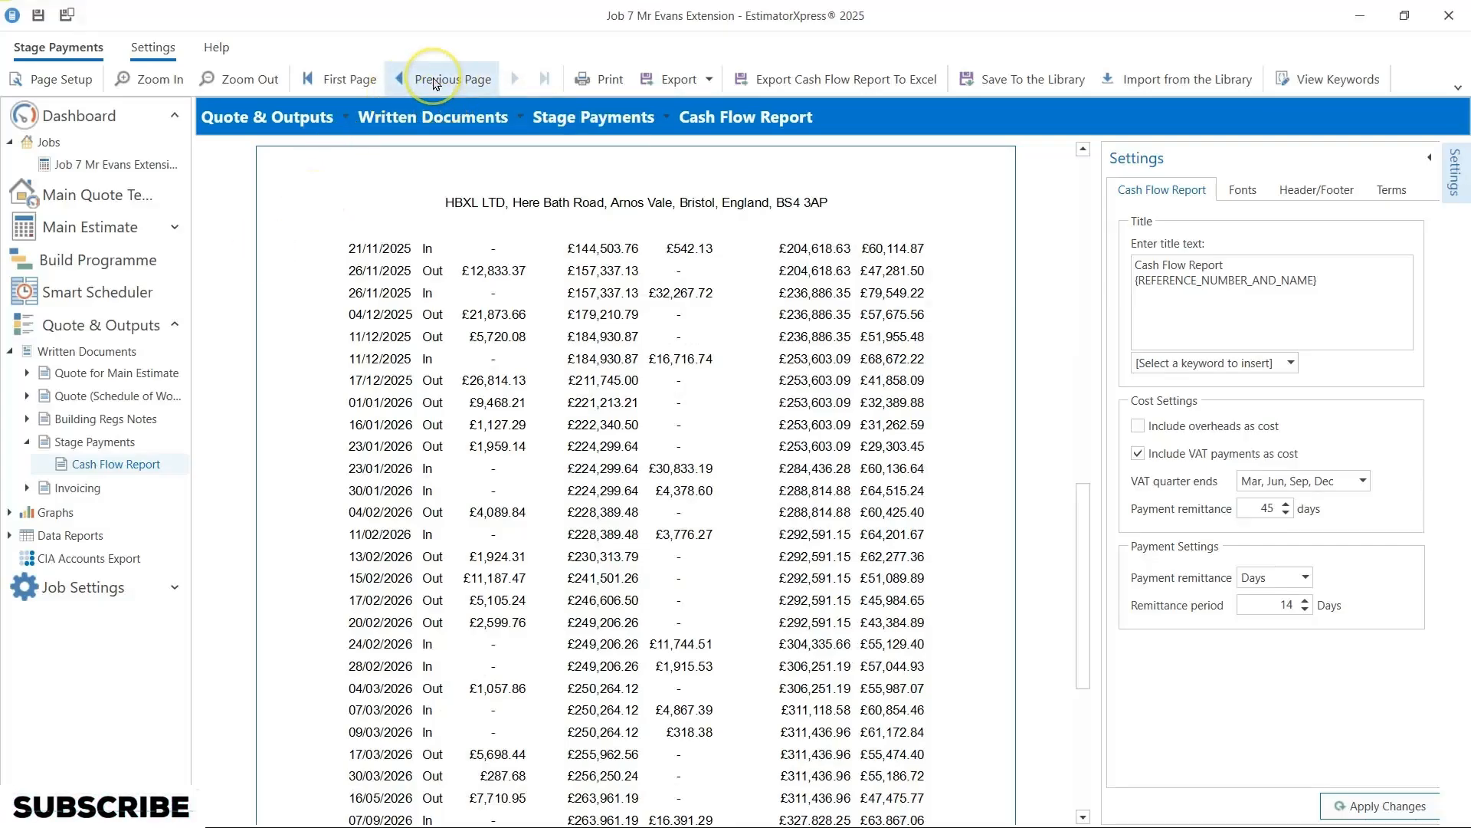
left_click(491, 81)
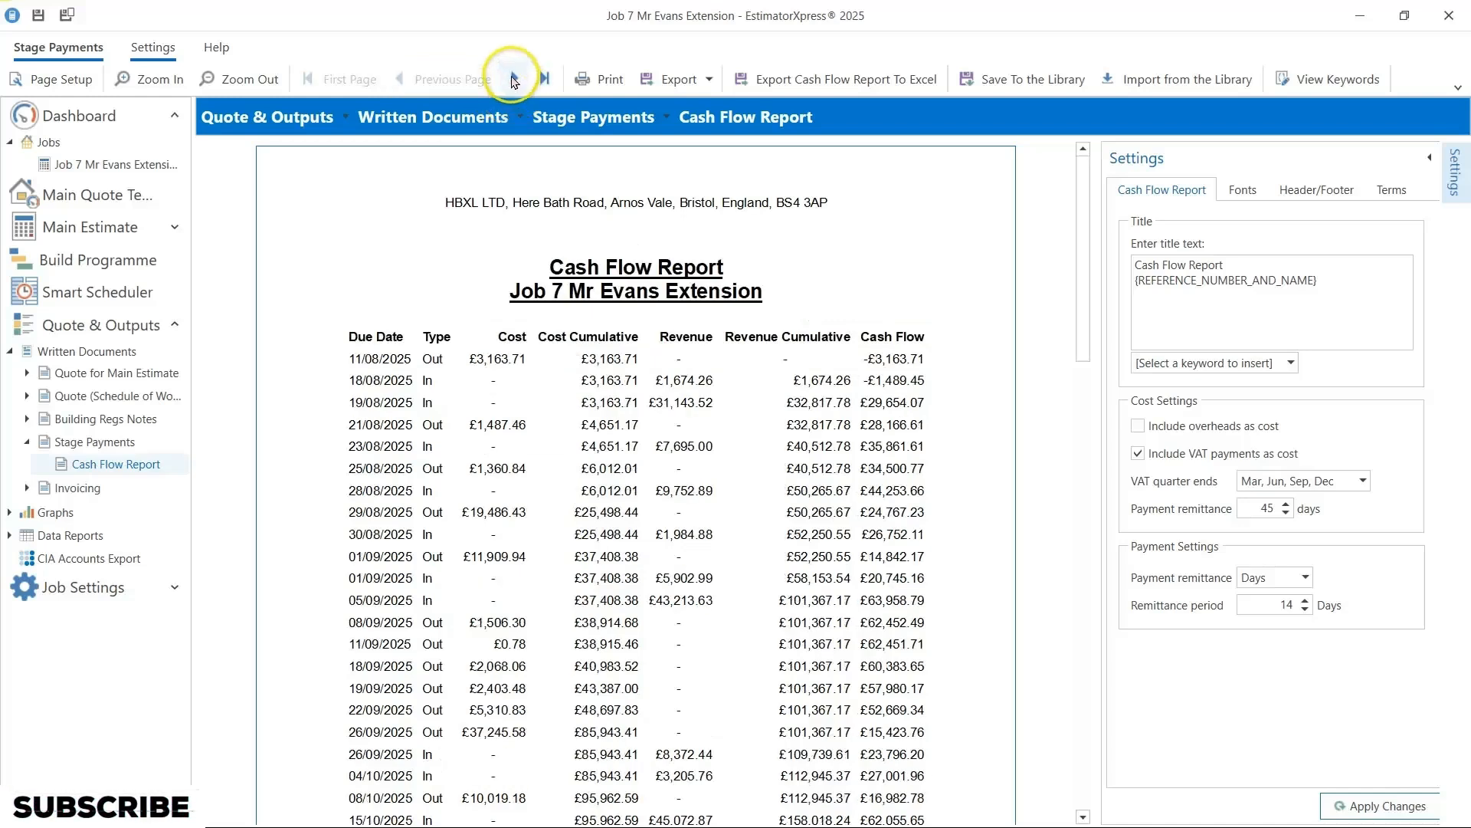
left_click(513, 79)
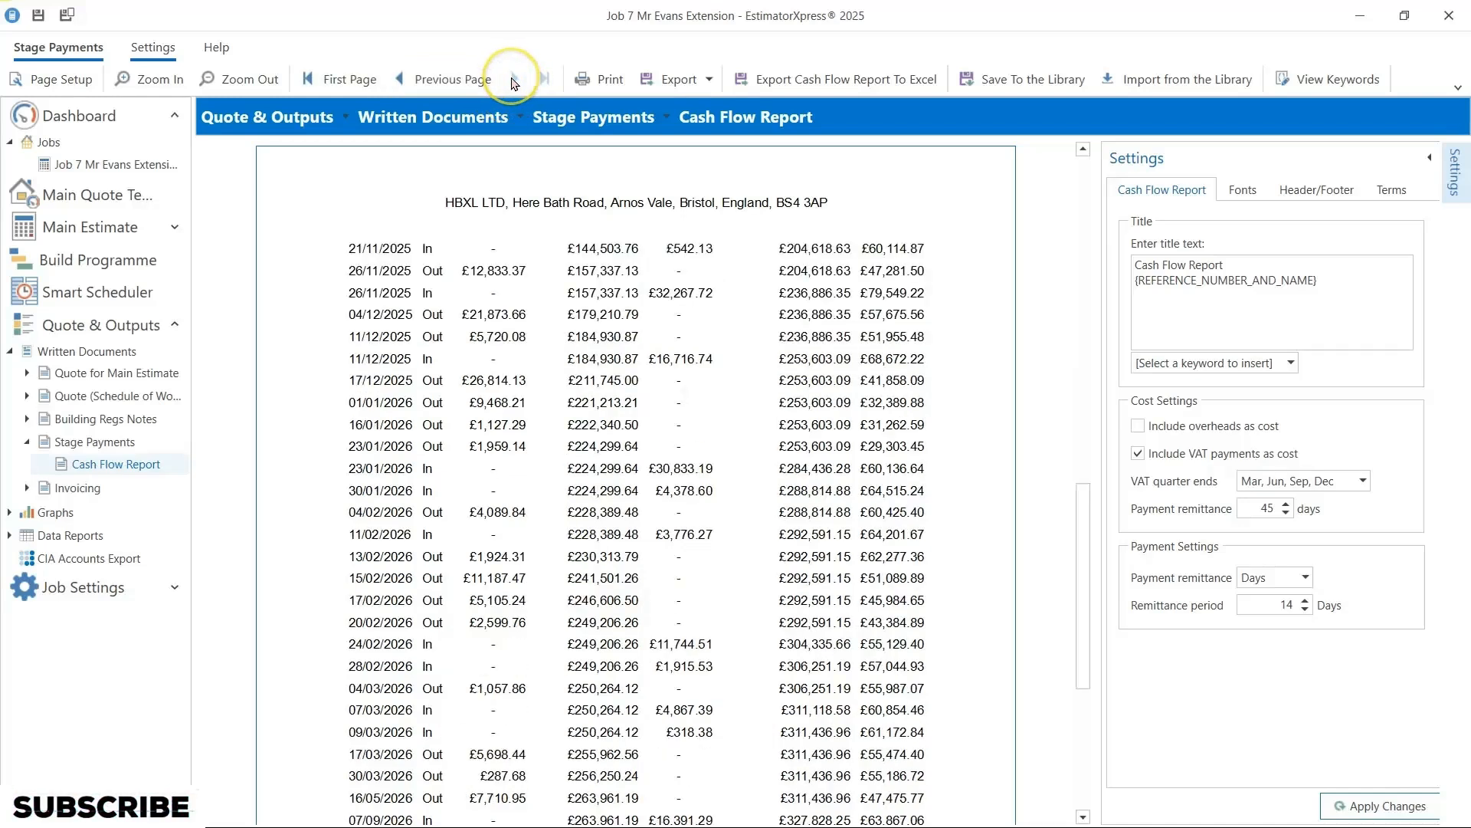
Step: Check the print options and the available export formats for the Cash Flow Report, without printing it
left_click(599, 93)
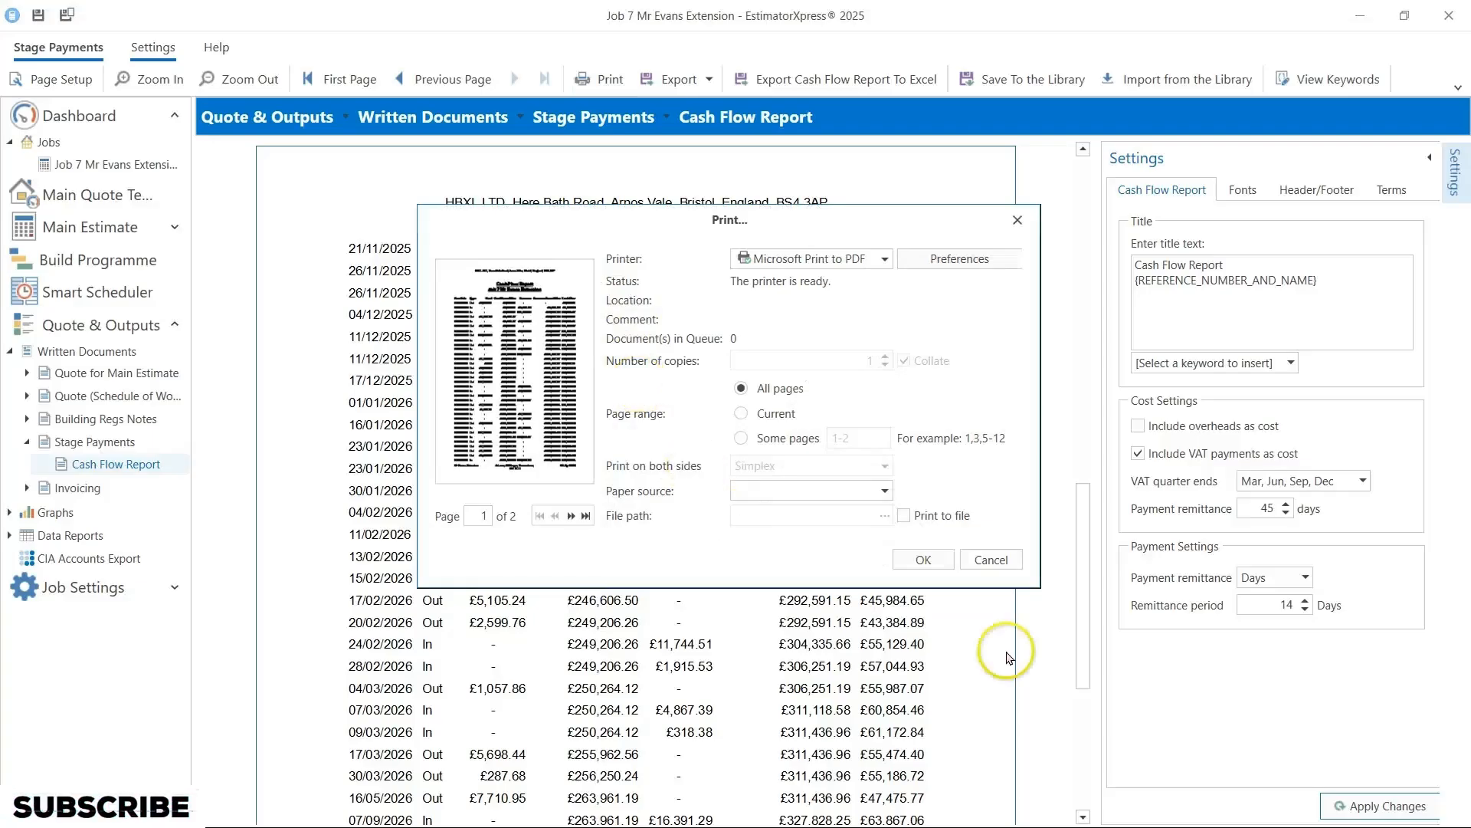
left_click(991, 560)
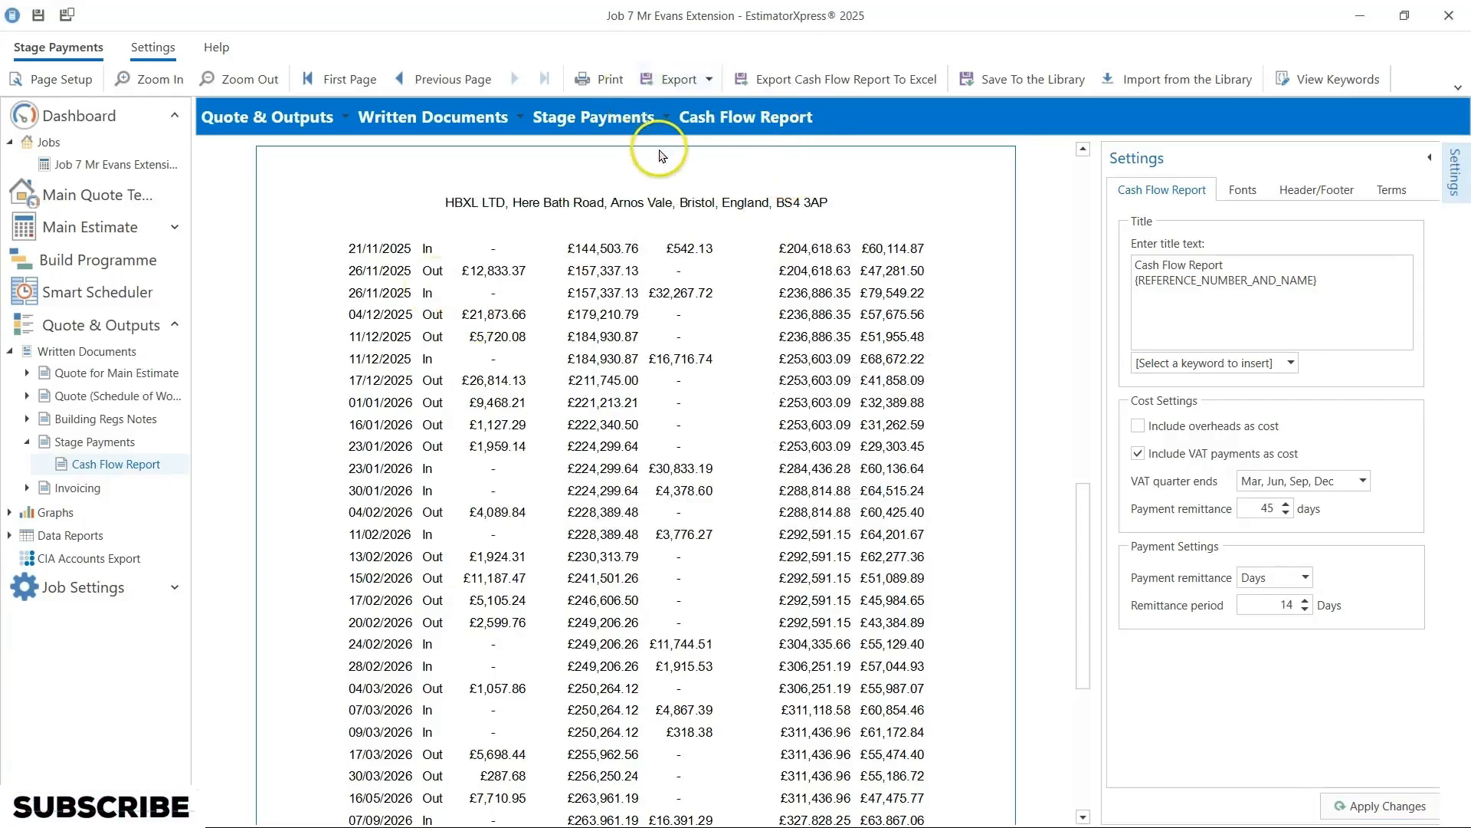
left_click(698, 81)
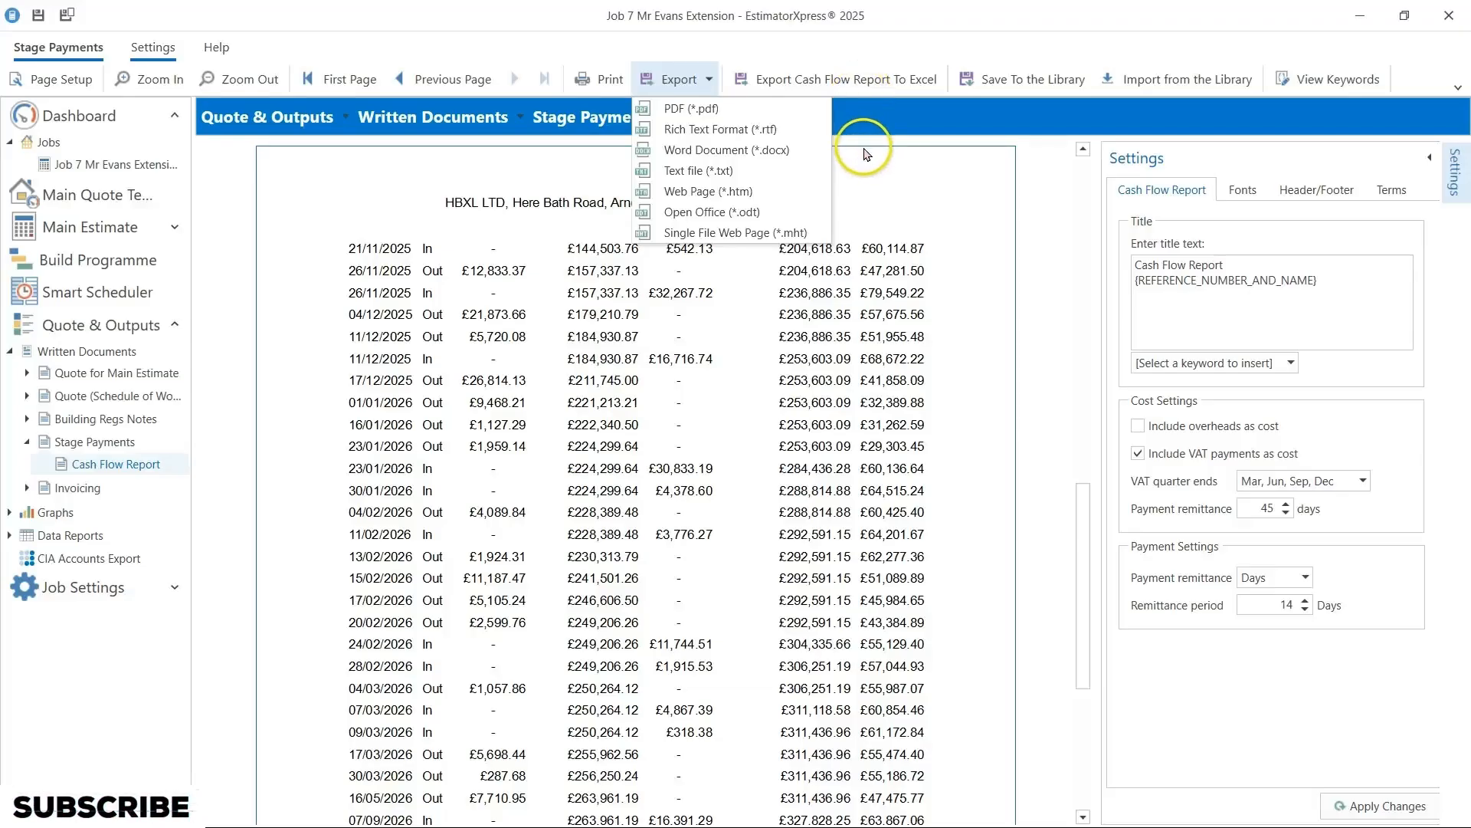
left_click(821, 48)
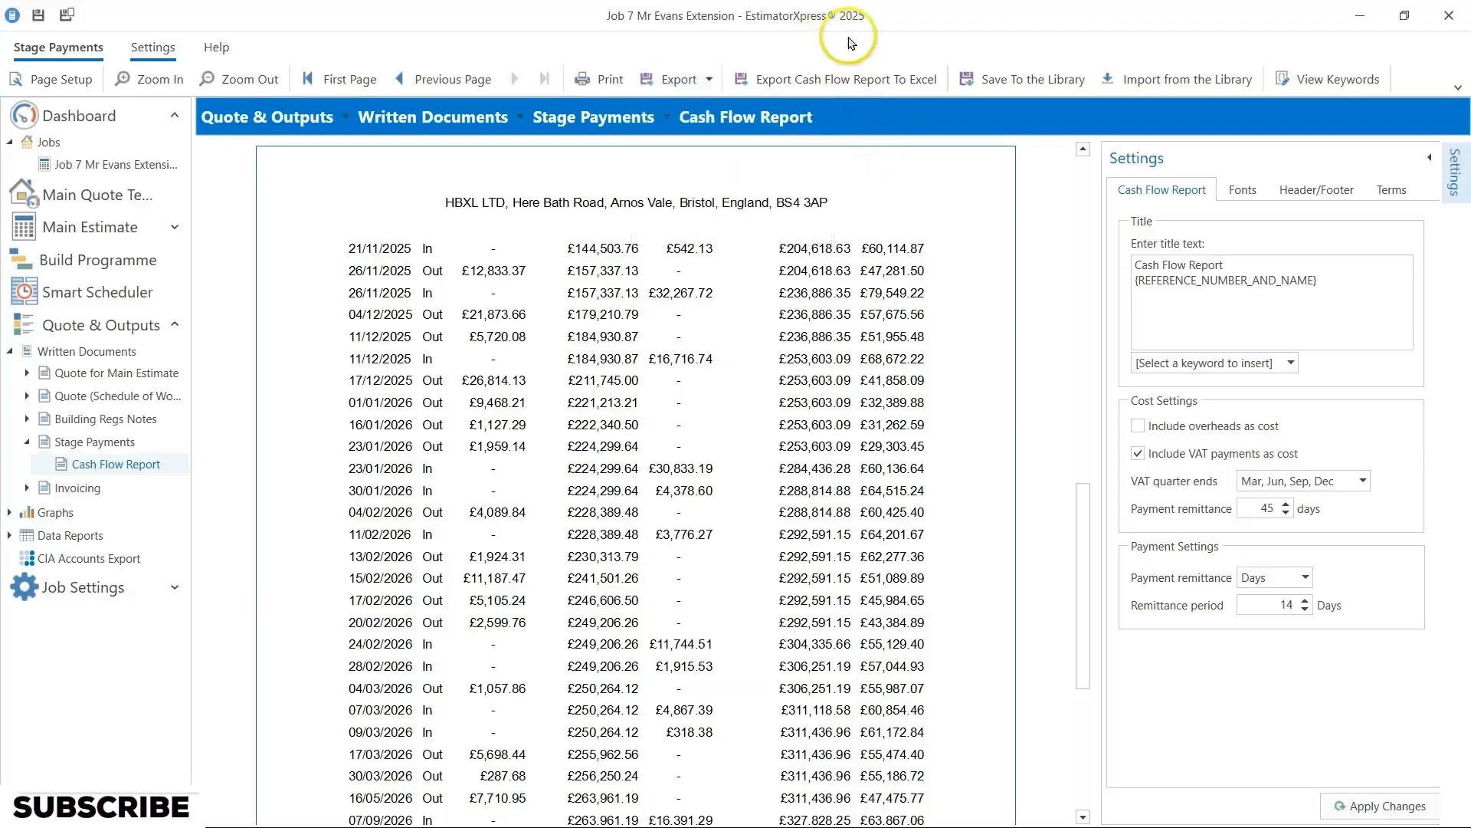
left_click(881, 81)
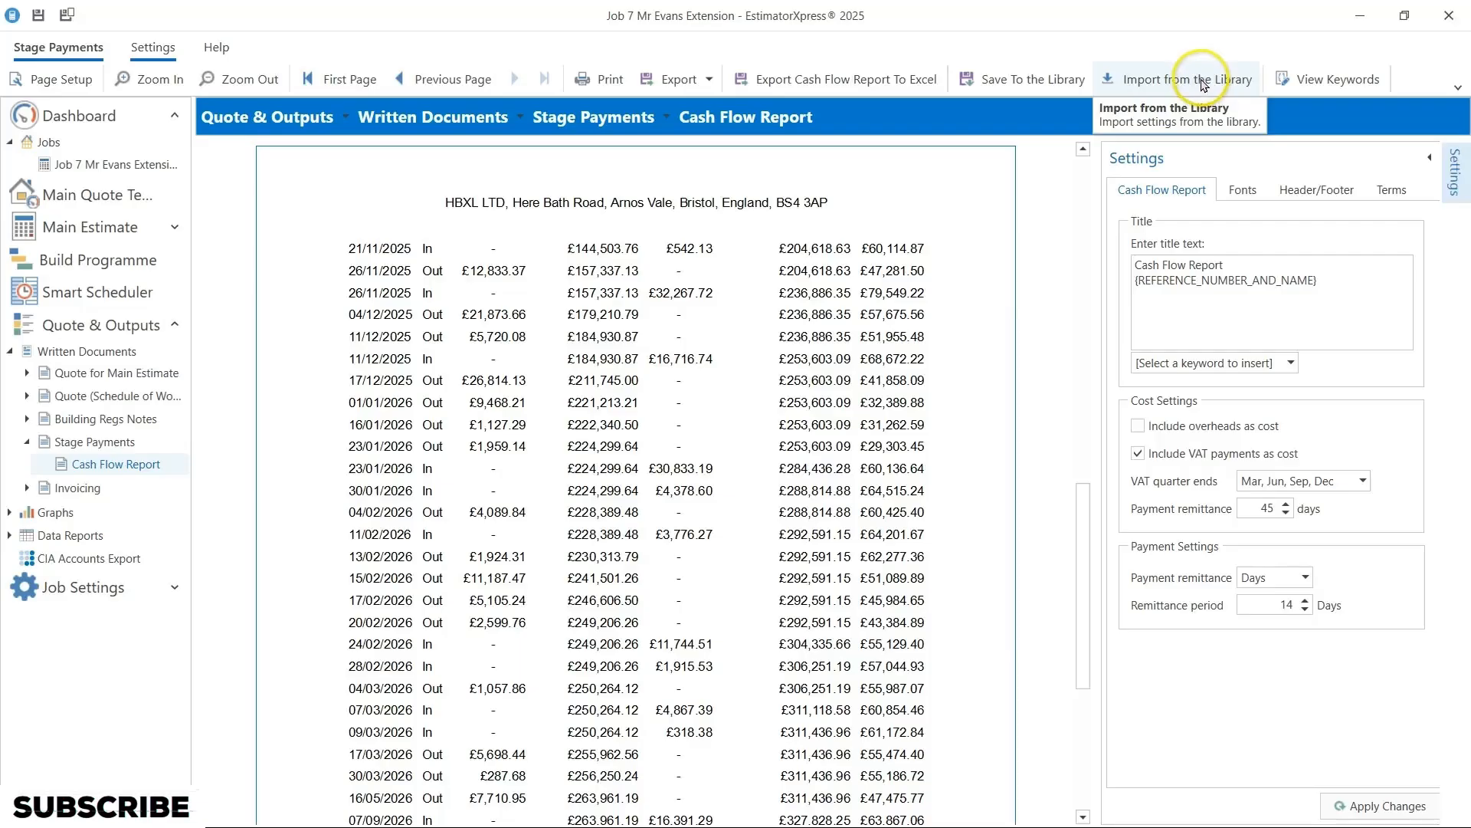
Step: View the list of document keywords with their client, company and user values, and close it
left_click(1332, 87)
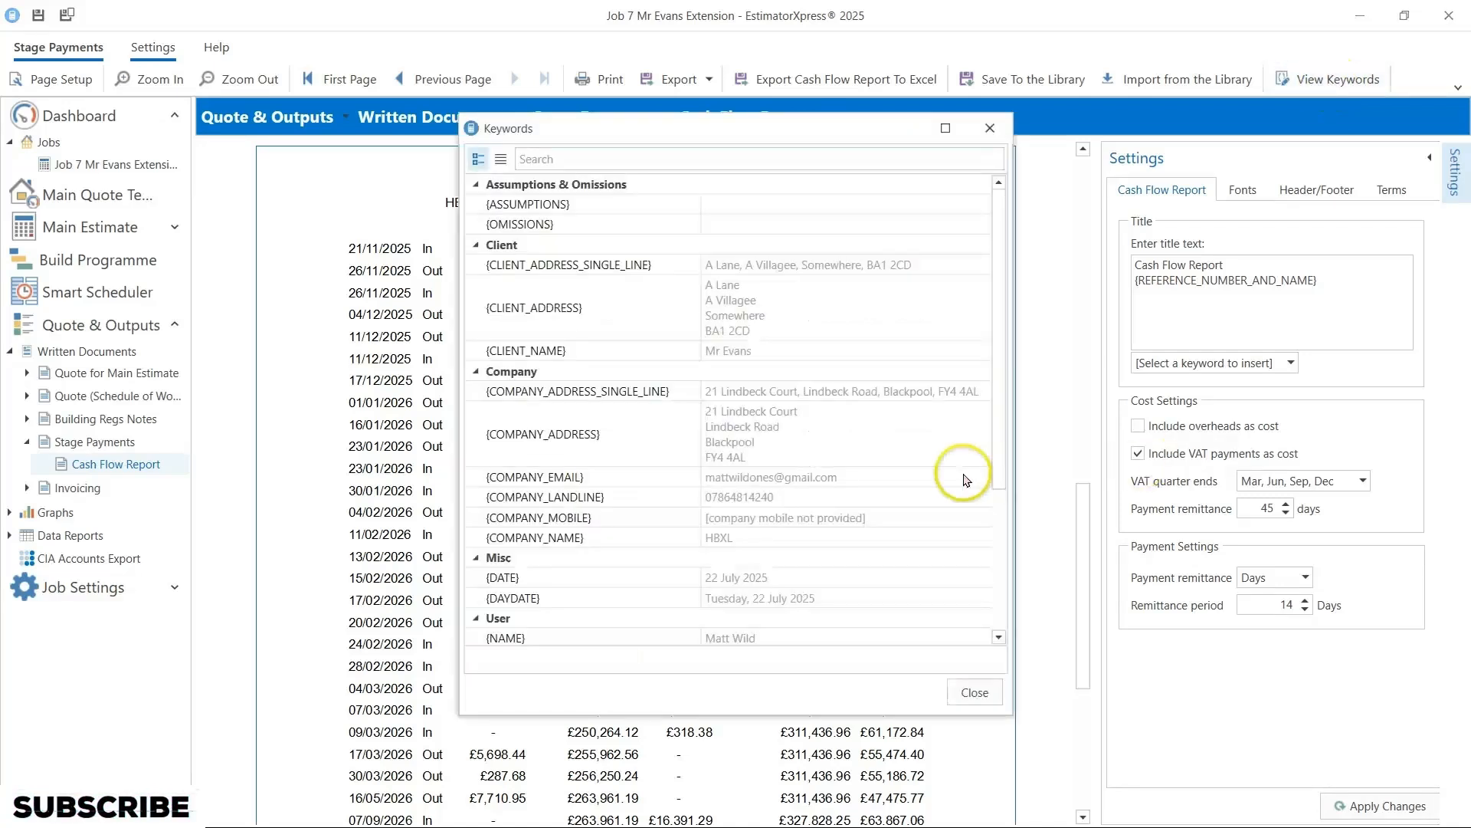
left_click(972, 693)
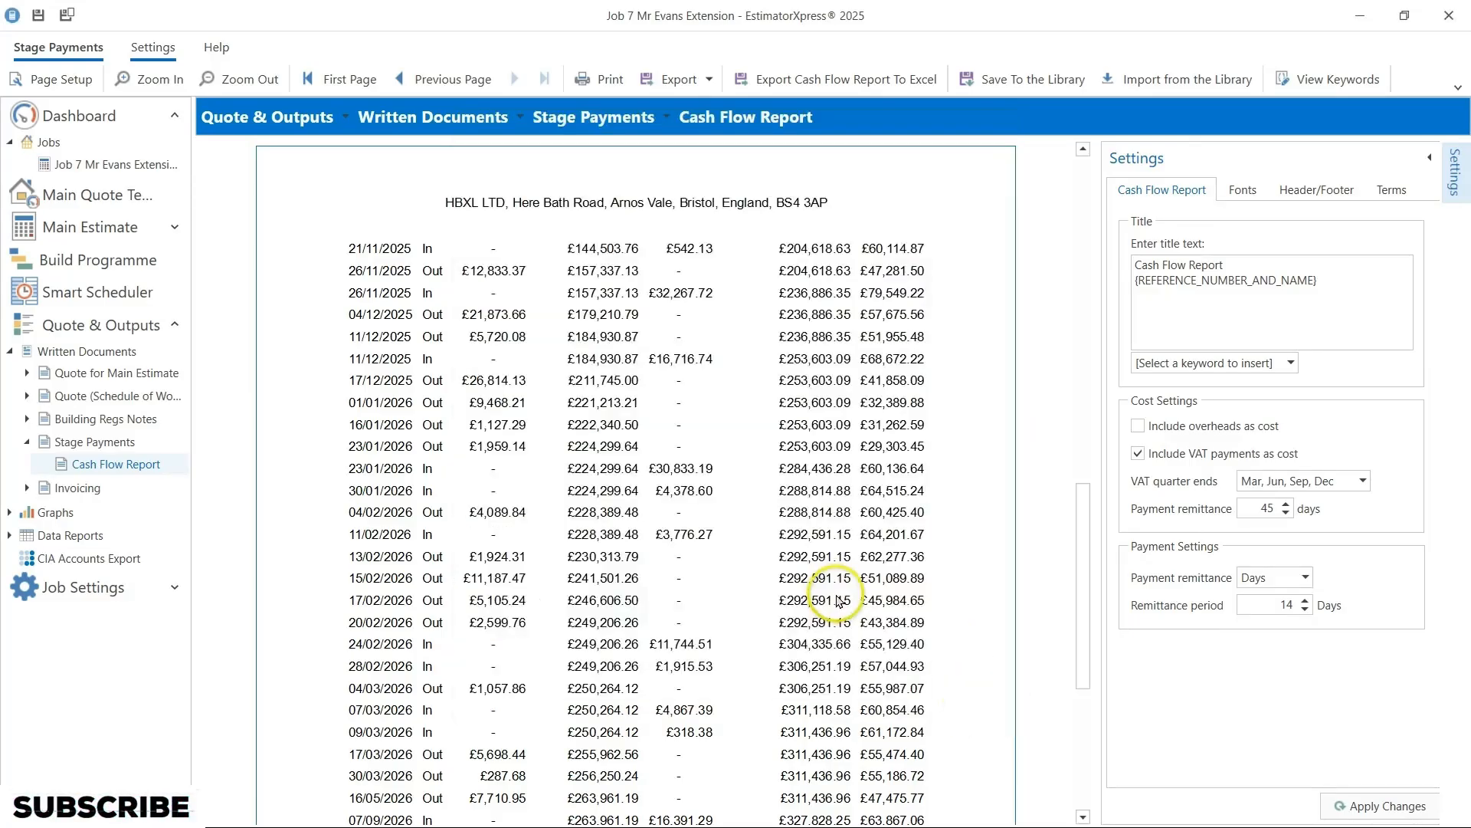